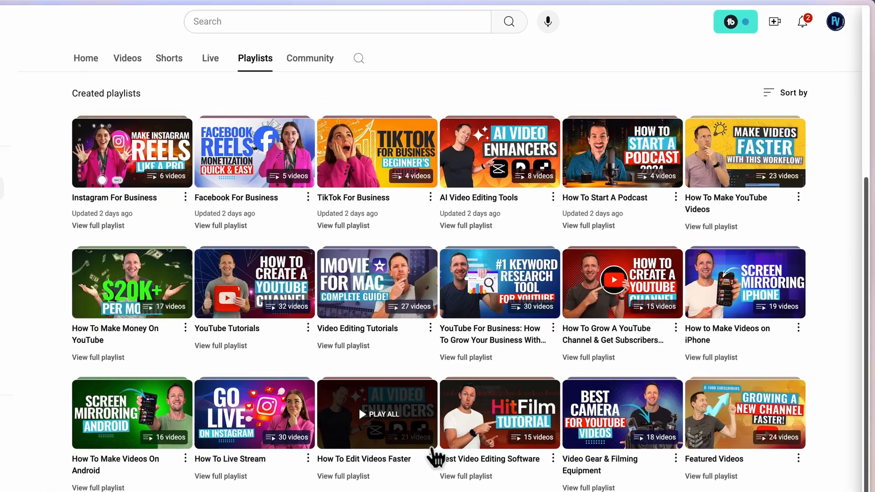
Switch to YouTube Studio and show the channel's existing playlists.
scroll(491, 401, "up", 5)
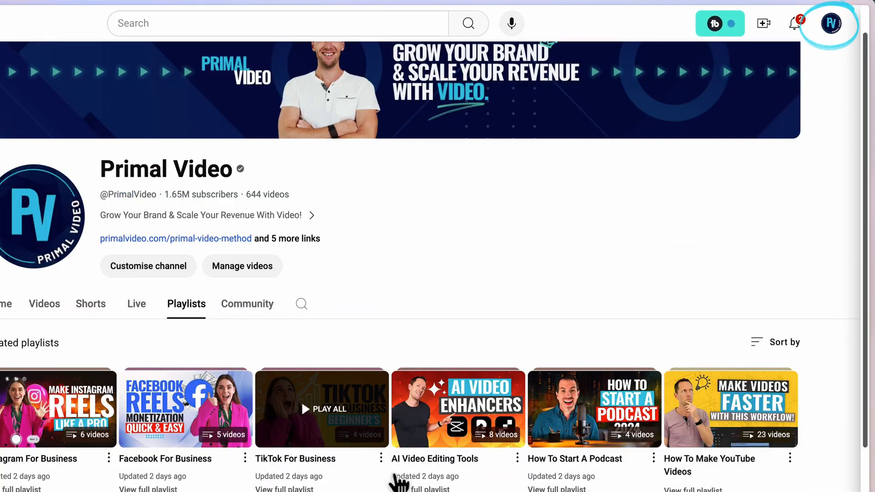
left_click(835, 25)
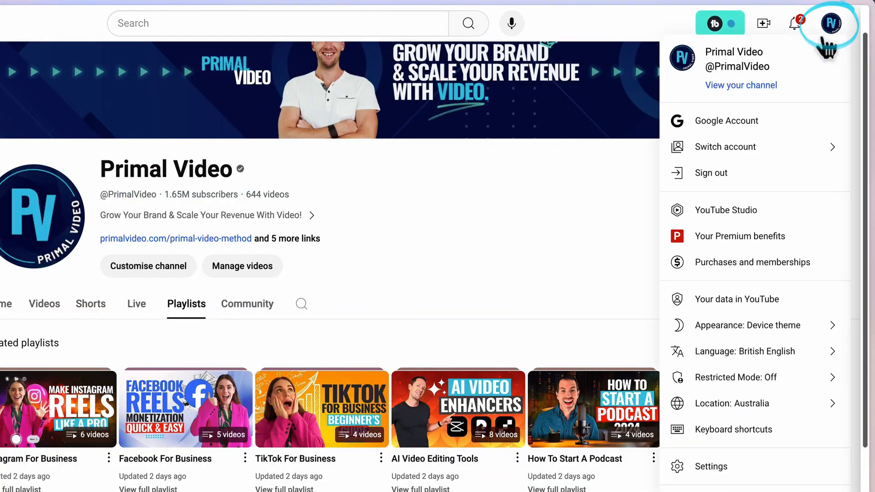
left_click(705, 215)
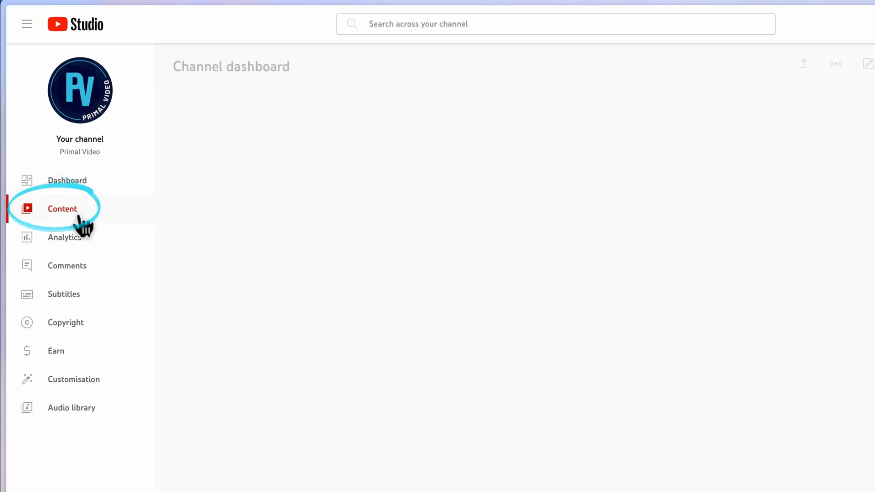
left_click(82, 220)
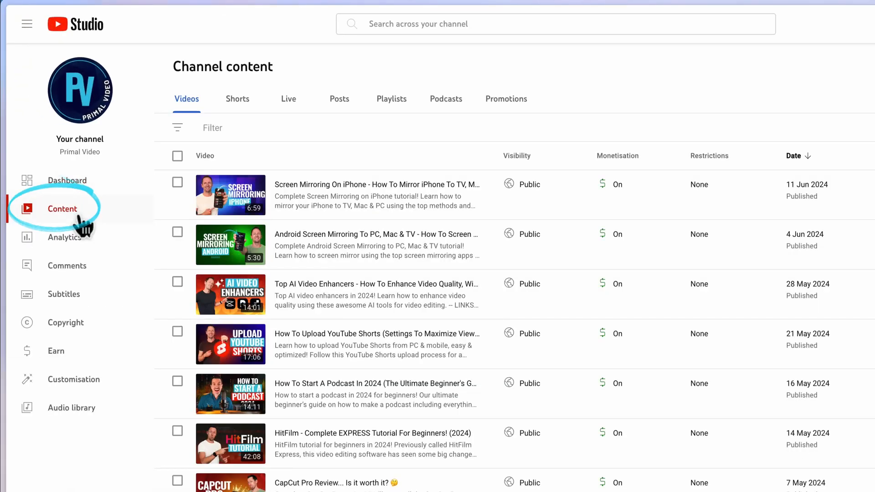
left_click(395, 104)
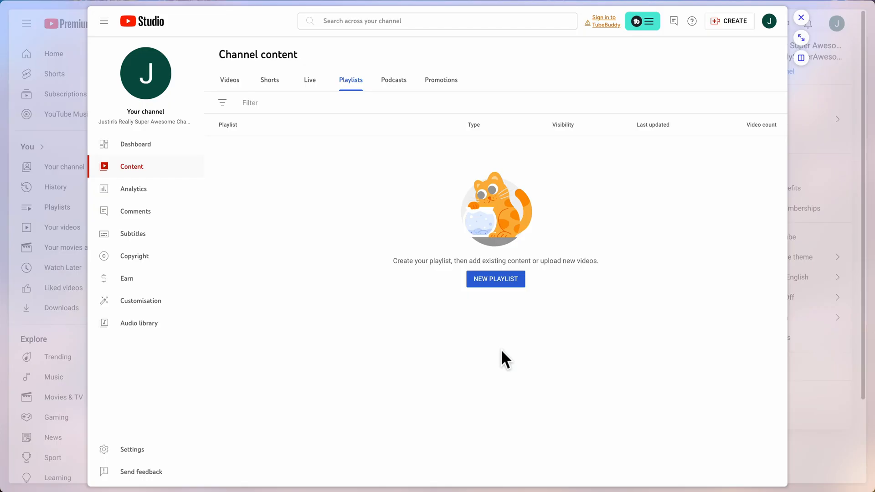
Start creating a new playlist for the channel.
left_click(501, 278)
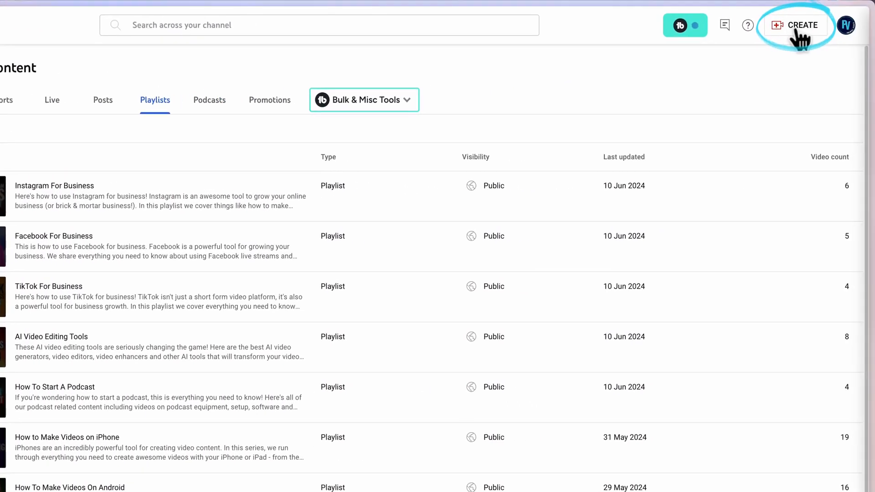
left_click(797, 31)
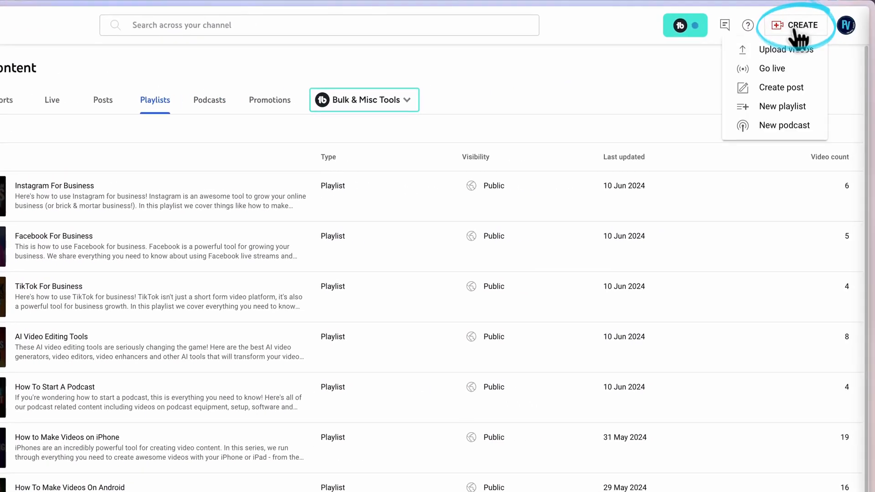
left_click(799, 107)
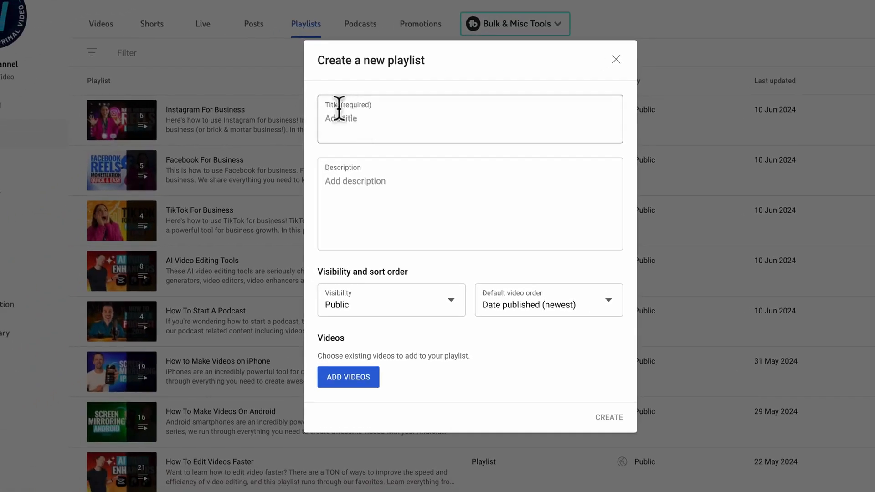
Title the playlist "Best AI Video Generators", describing: "If you're looking for the best AI Video Creation tools, and AI Video Generators then this playlist is for you.".
left_click(339, 109)
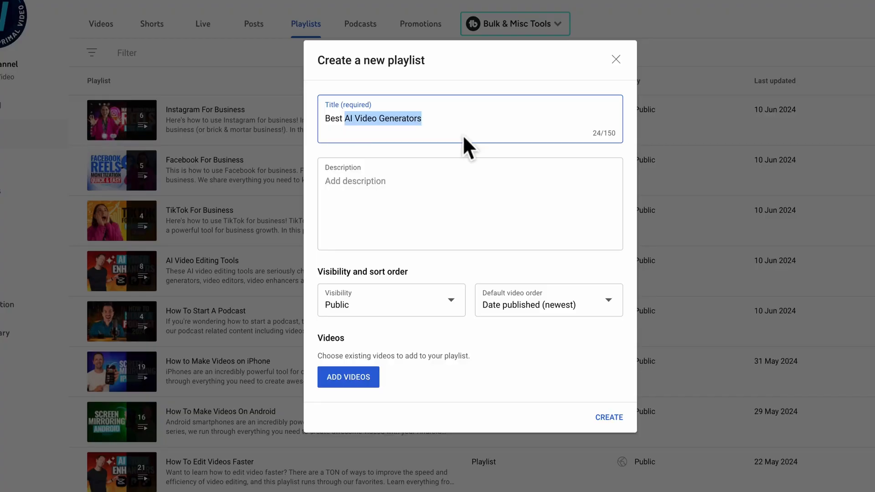
left_click(370, 214)
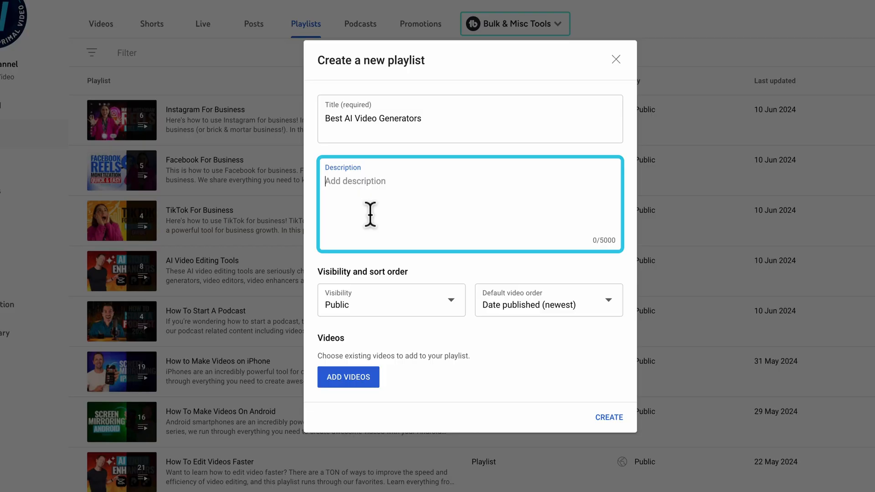
type("If you're looking for the best AI Video Creation tools, and AI Video Generators then this playlist is for you.")
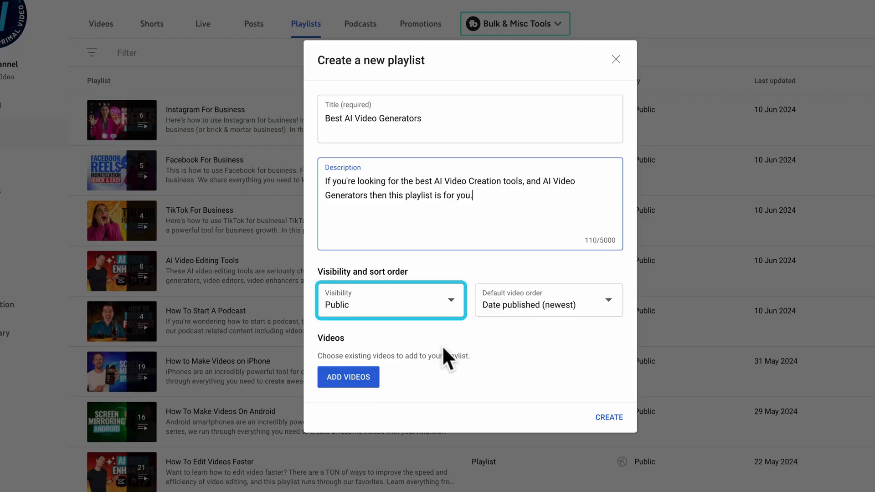
Set the new playlist's visibility to Public and its default video order to Date published (newest).
left_click(371, 311)
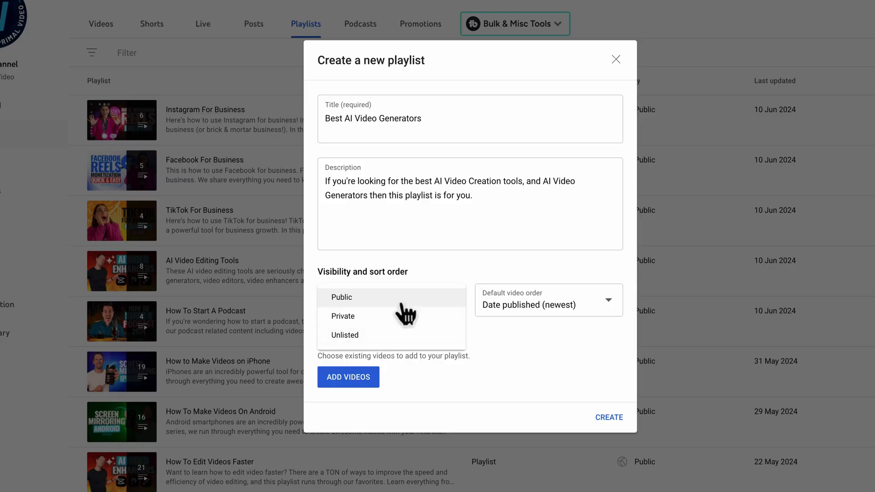
left_click(361, 306)
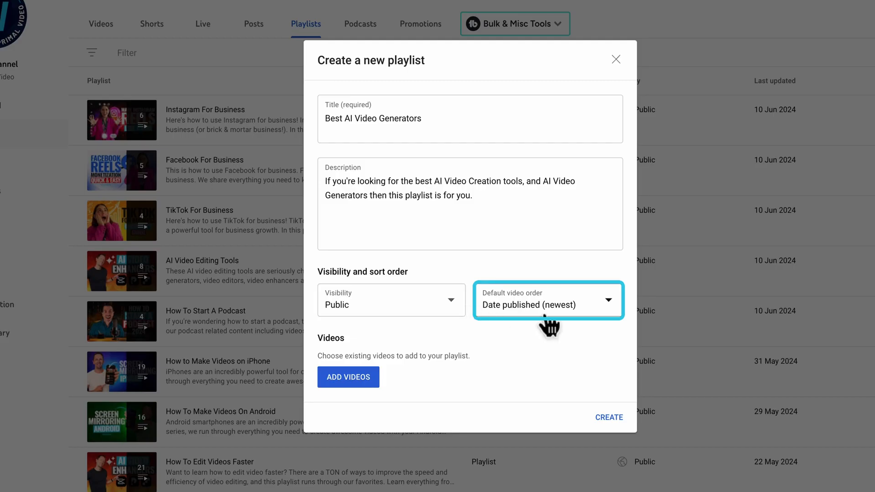
left_click(561, 309)
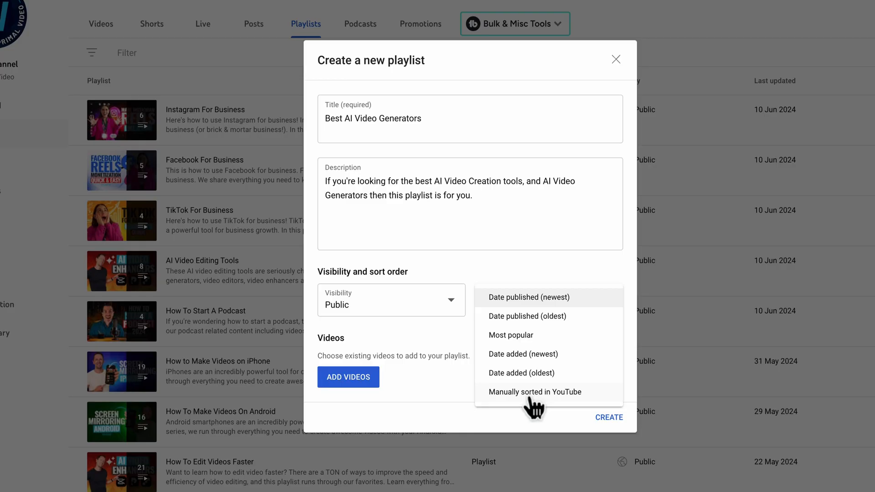
left_click(358, 377)
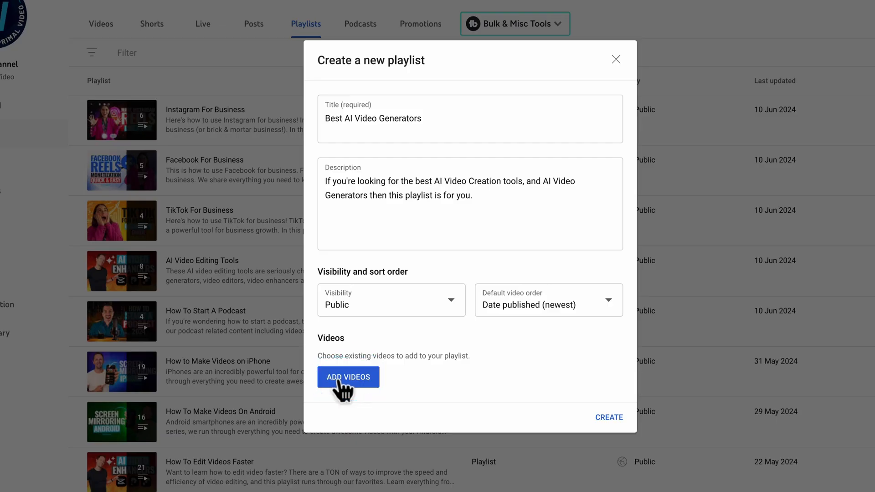
Select the Top 3 AI Video Enhancers video, plus the Top AI Video Enhancers, 7 Crazy CapCut and AI Video Generators Shorts videos found by searching "AI".
left_click(333, 381)
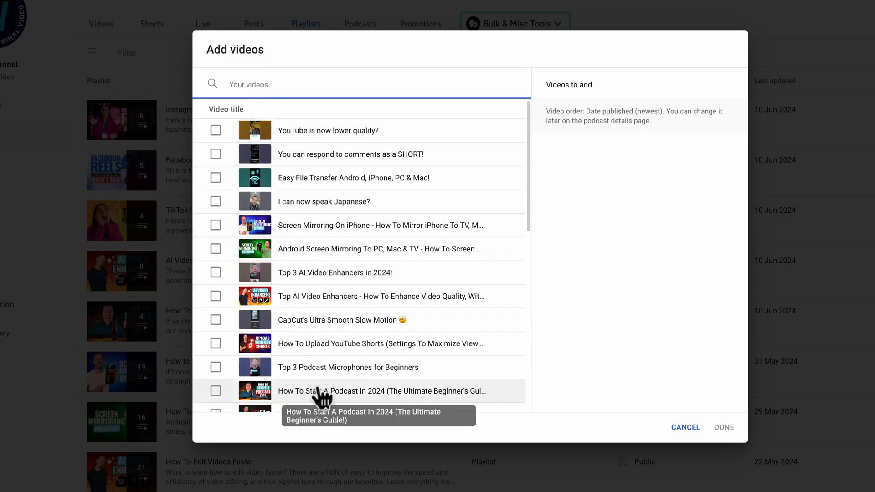
left_click(216, 272)
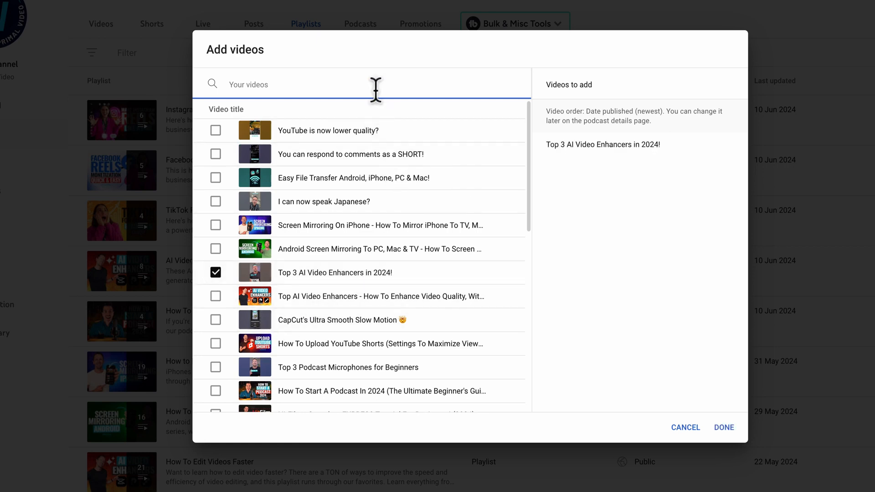
type("AI")
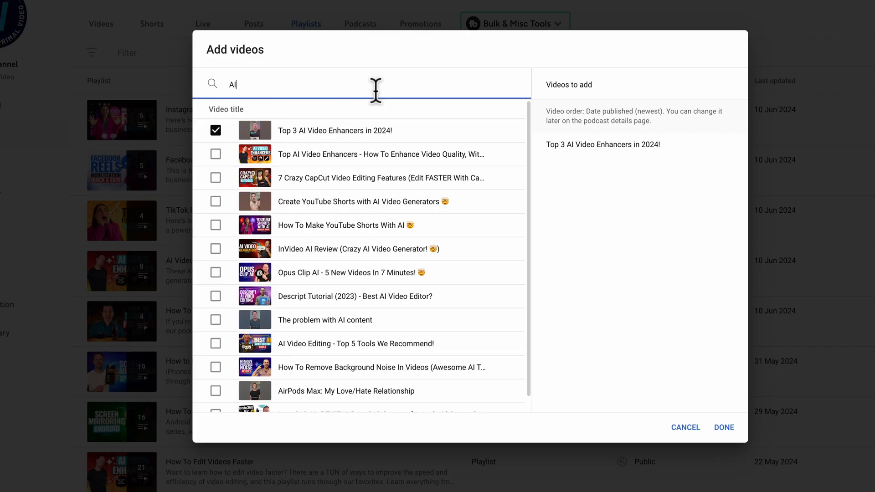
left_click(215, 154)
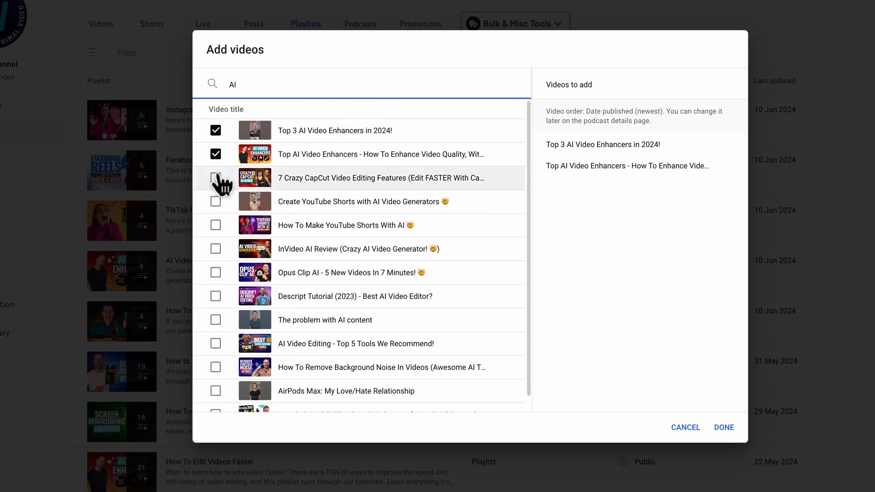
left_click(215, 178)
left_click(216, 202)
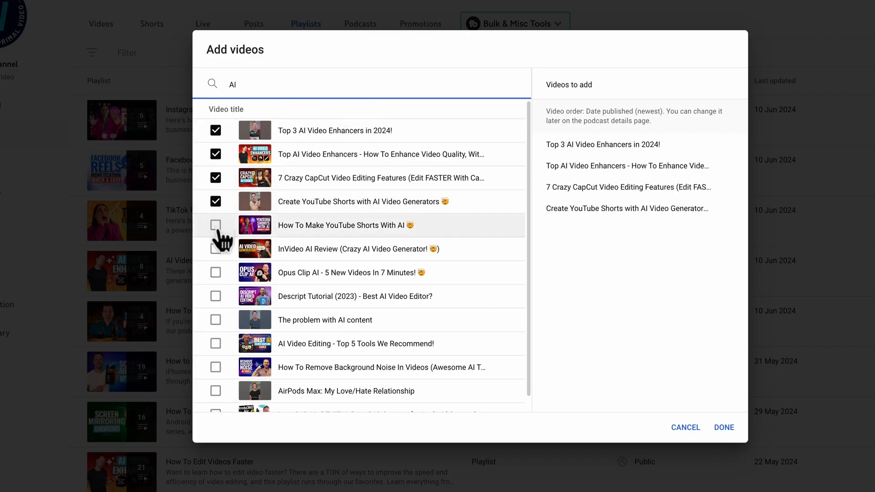
Add the How To Make YouTube Shorts With AI, InVideo AI Review and AI Video Editing Top 5 Tools videos, and create the playlist.
left_click(216, 226)
left_click(215, 249)
left_click(216, 343)
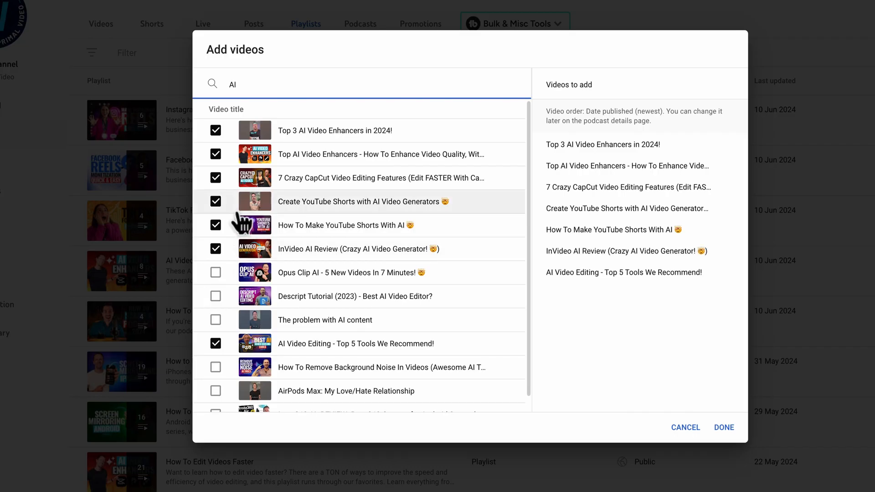
left_click(728, 433)
left_click(610, 427)
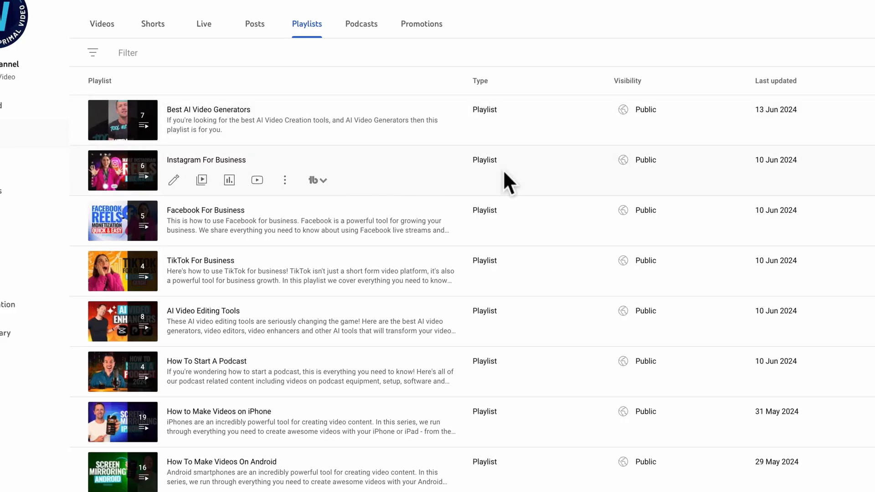
Review the details, videos and analytics of the Best AI Video Generators playlist, and return to the channel's playlists.
mouse_move(198, 139)
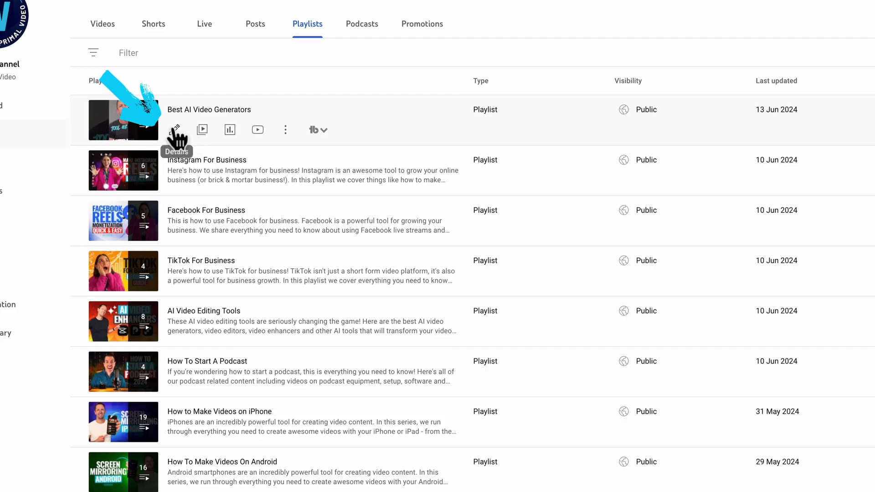
left_click(175, 130)
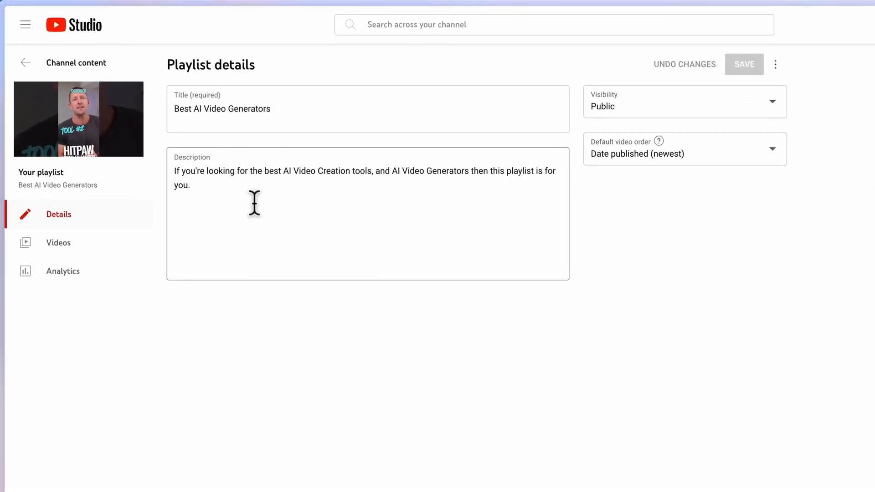
left_click(73, 252)
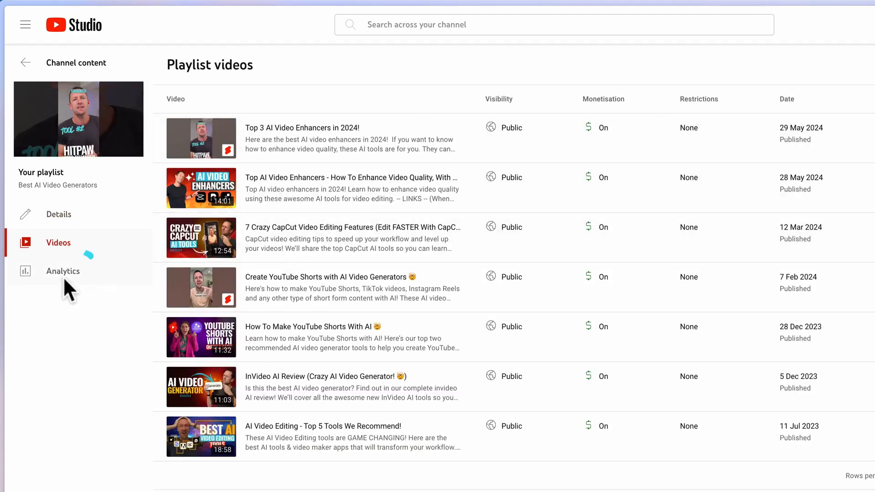
left_click(64, 279)
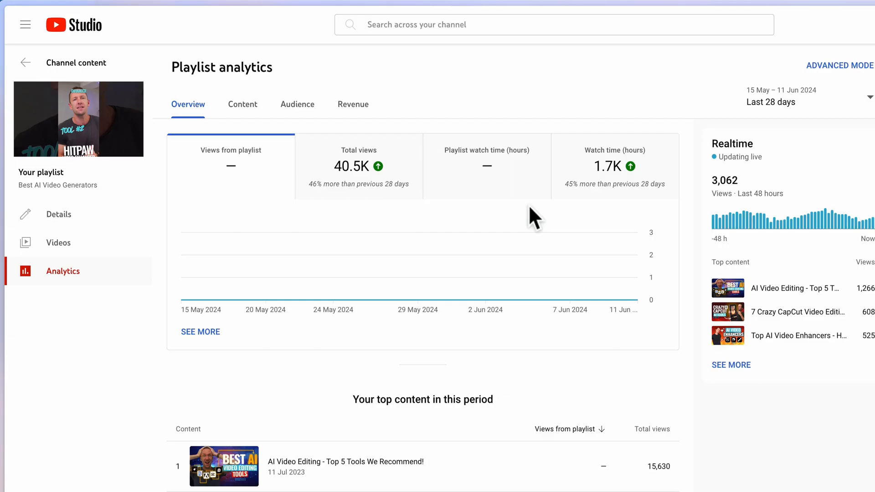
left_click(24, 63)
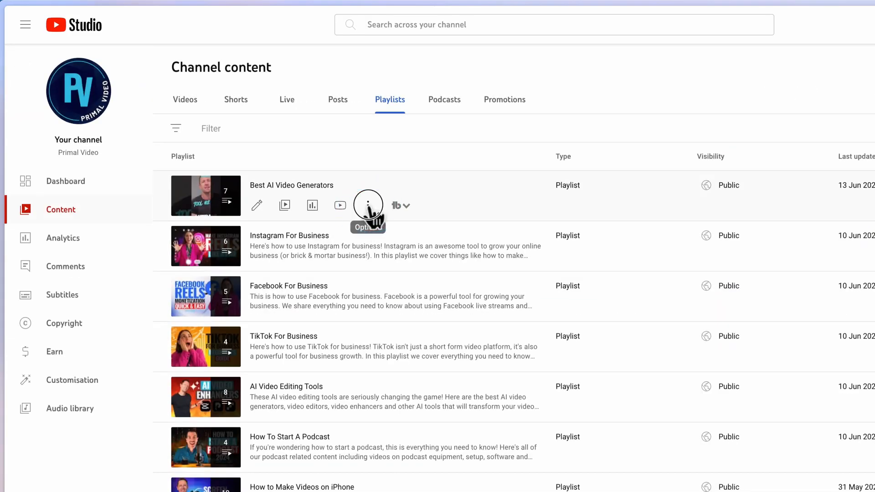
Watch the Best AI Video Generators playlist on YouTube and expand its video queue to look through it.
left_click(369, 206)
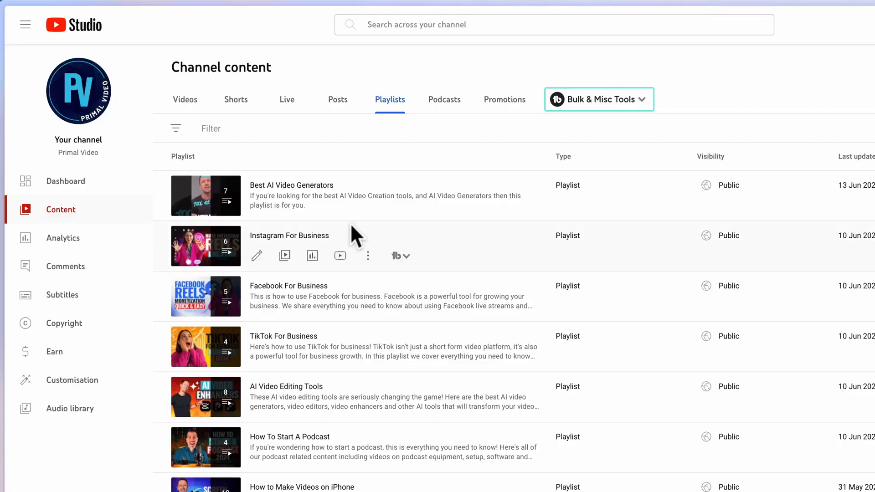
left_click(340, 207)
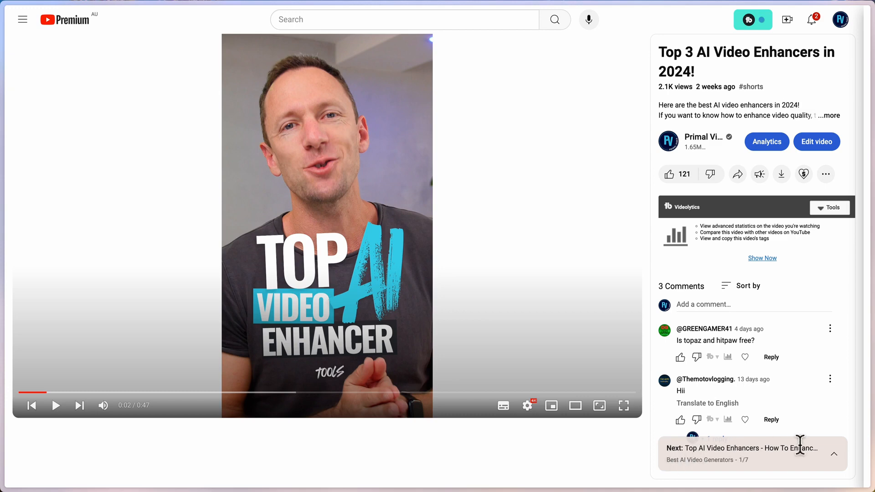
left_click(834, 454)
scroll(830, 452, "down", 5)
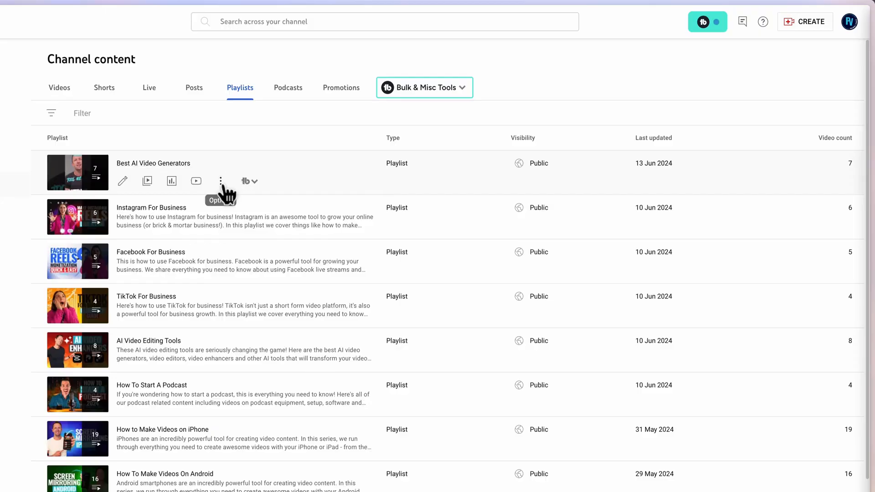
Edit the Best AI Video Generators playlist on YouTube, moving Top 3 AI Video Enhancers down one place and 7 Crazy CapCut Video Editing Features to first place.
left_click(221, 181)
left_click(201, 184)
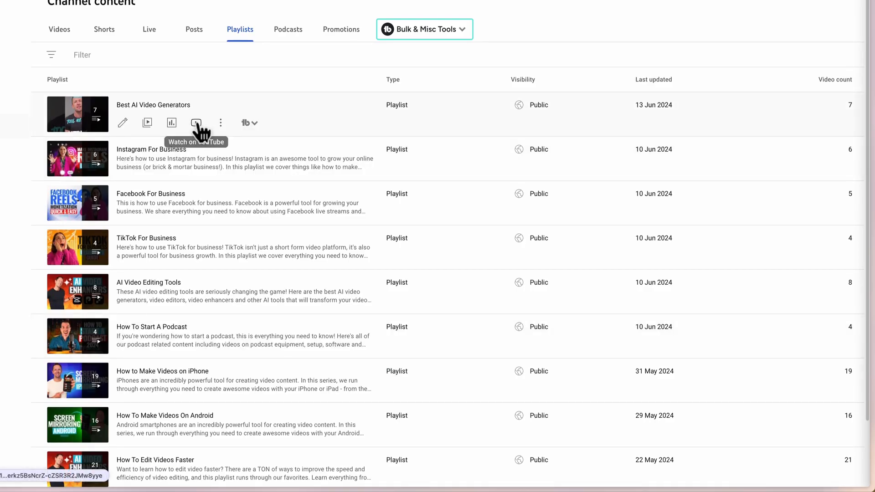
left_click(221, 123)
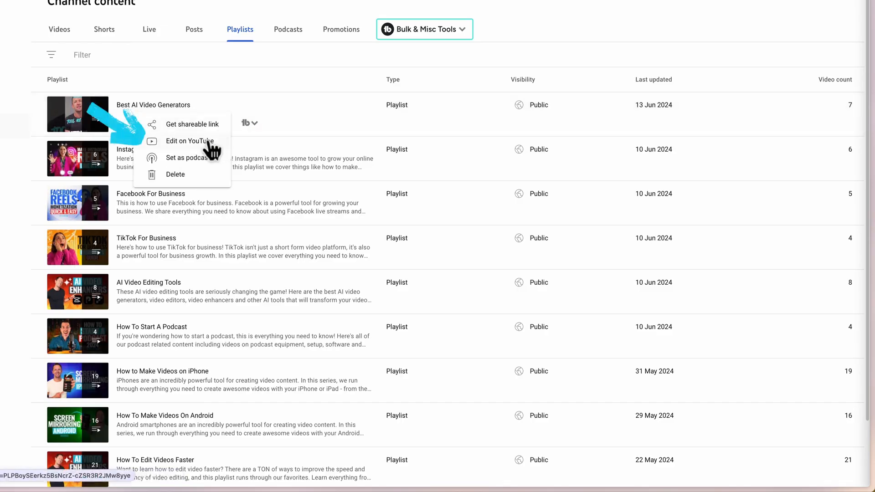
left_click(191, 142)
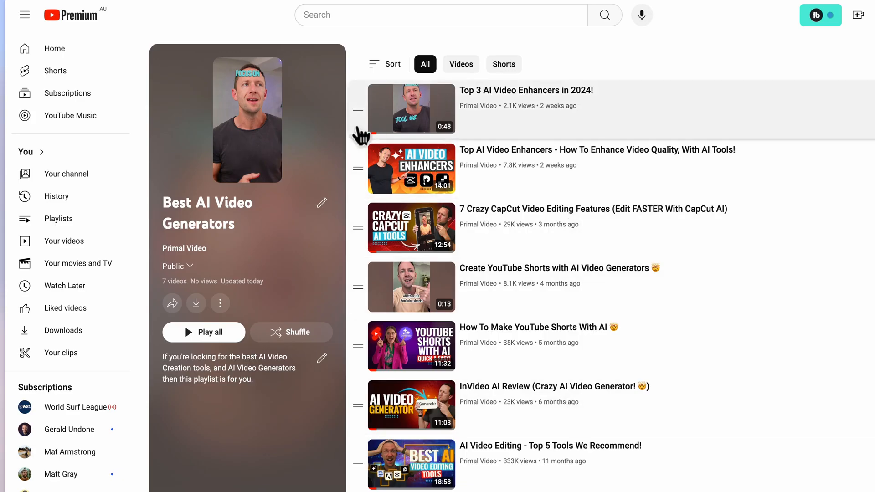
left_click_drag(355, 112, 358, 170)
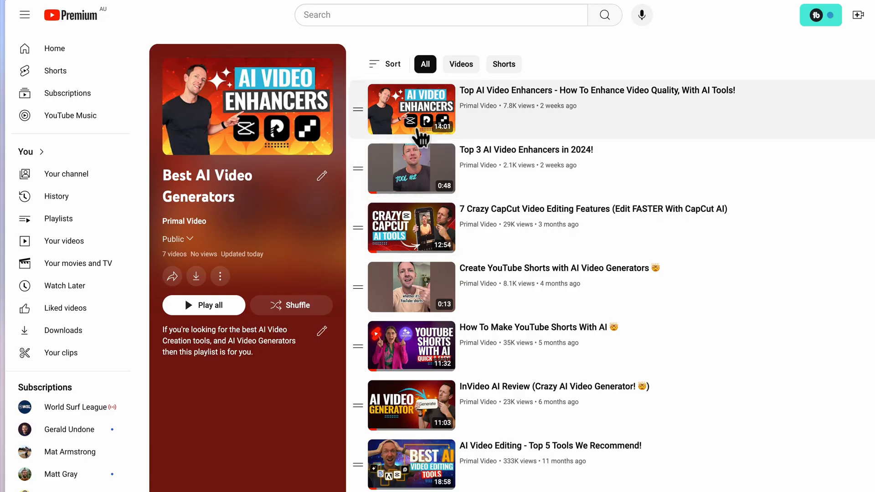
left_click_drag(354, 244, 360, 123)
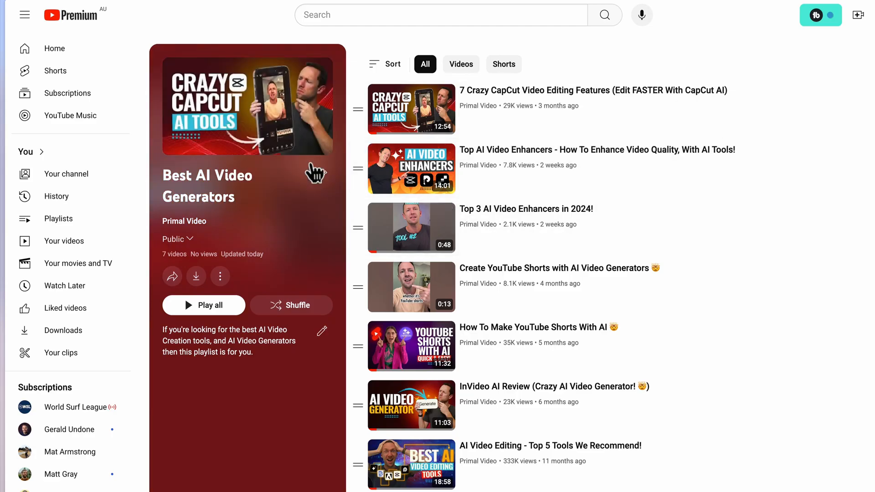
Move Top 3 AI Video Enhancers in 2024 to first place in the playlist, then move Top AI Video Enhancers above it.
left_click_drag(358, 228, 358, 109)
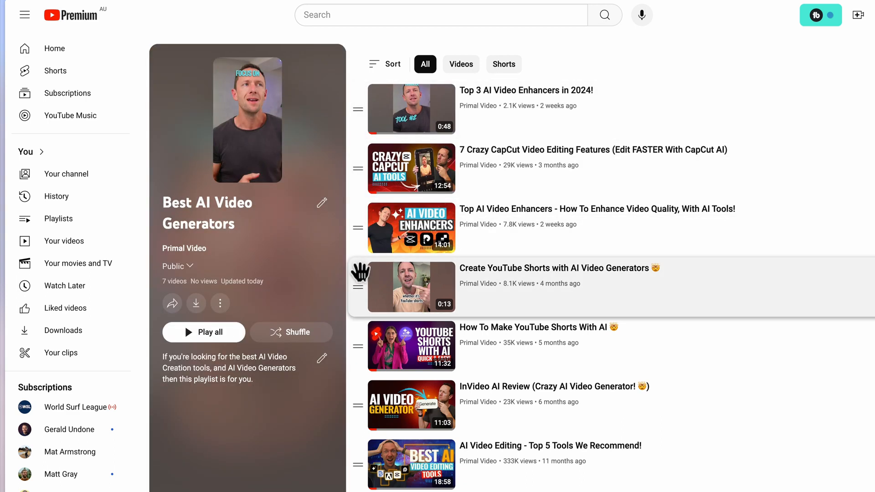
left_click_drag(366, 234, 361, 109)
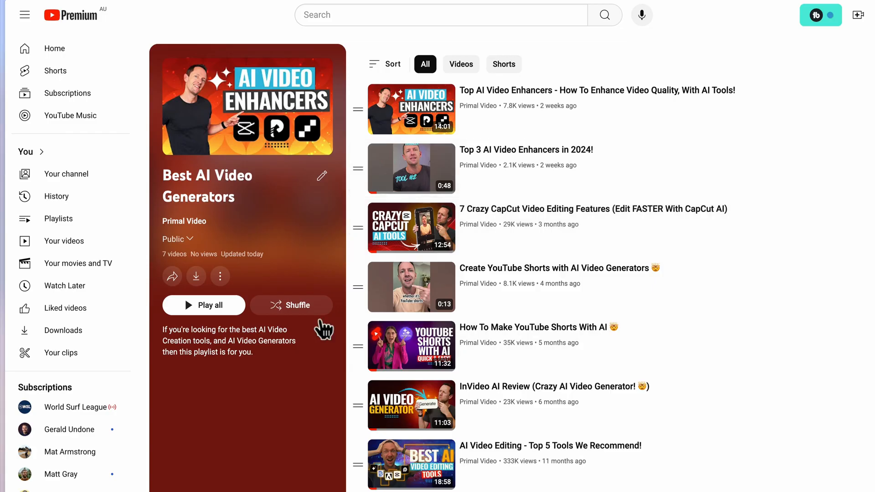
View the playlist's add-video dialog and close it, and open the save-to-playlist choice for the Future of Final Cut Pro video on the home page.
left_click(220, 277)
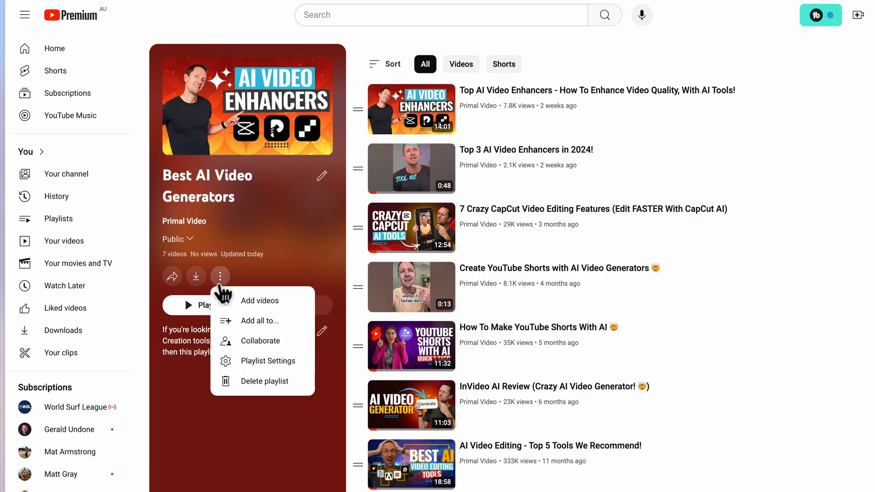
left_click(233, 302)
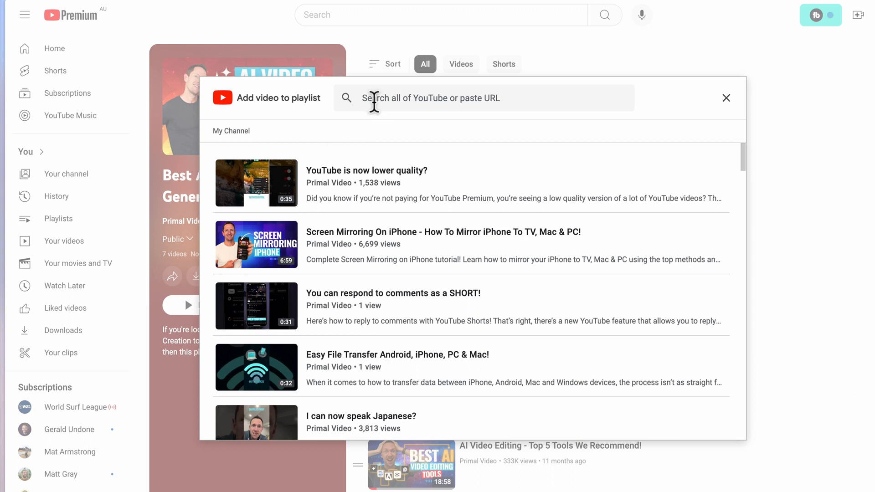
left_click(727, 98)
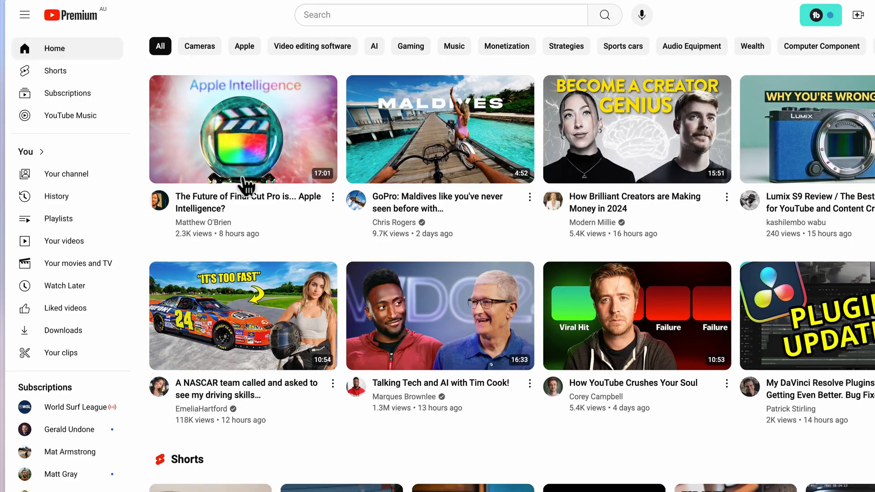
left_click(333, 197)
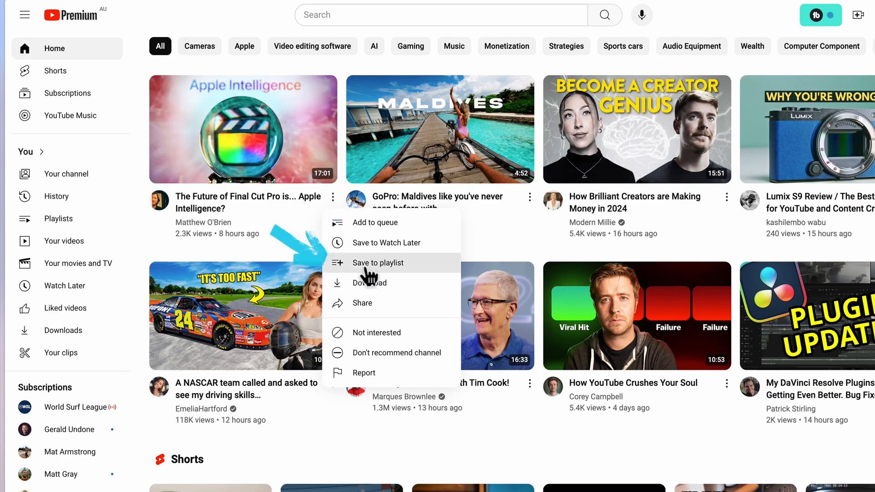
left_click(369, 267)
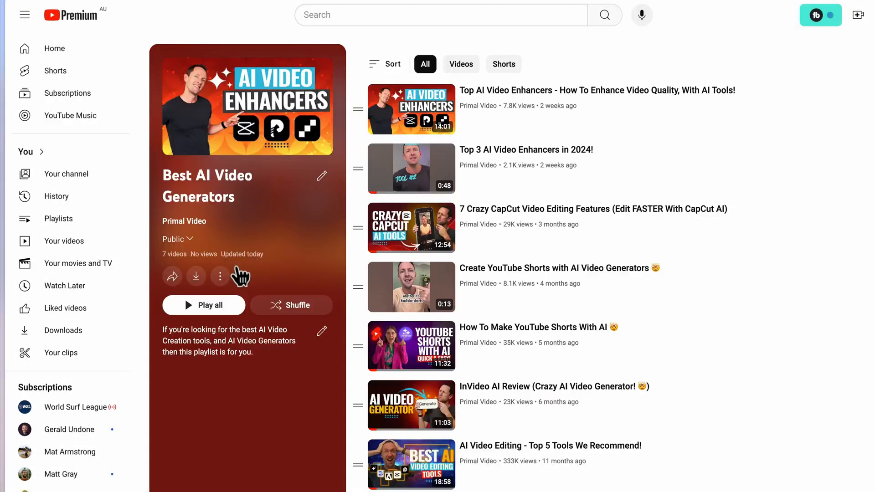
Open the collaboration options of the Best AI Video Generators playlist.
left_click(220, 278)
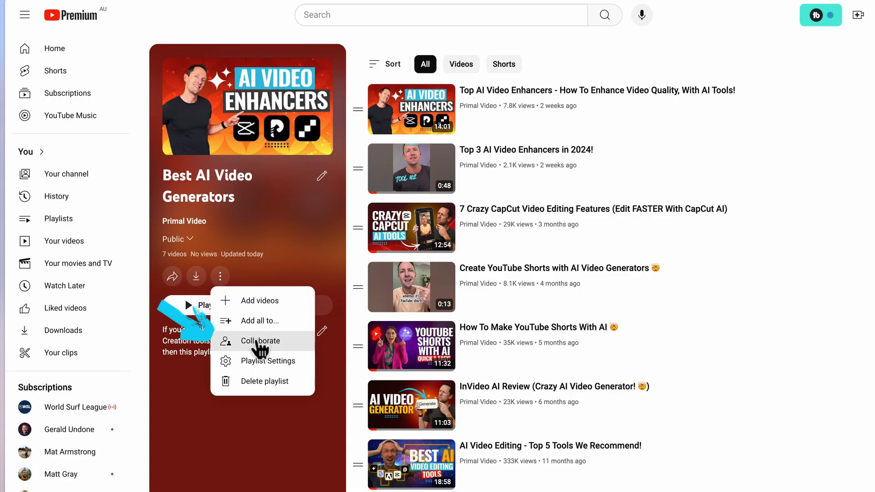
left_click(258, 343)
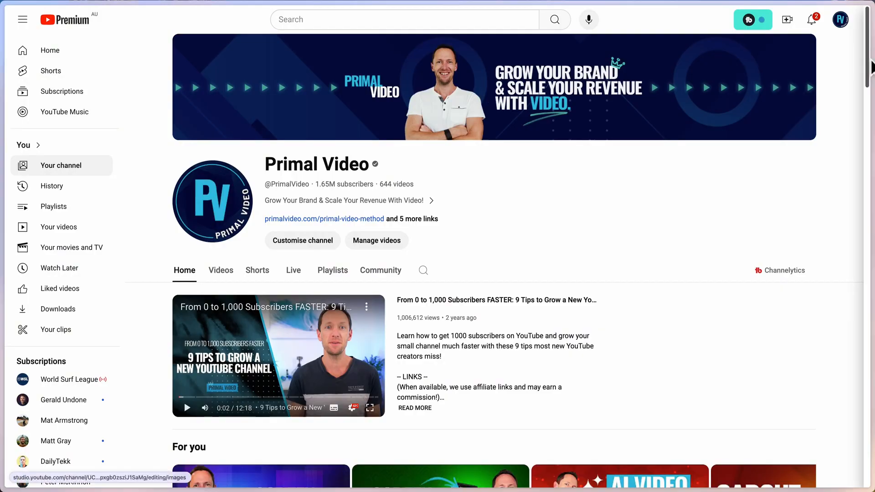
Look through the channel's homepage to examine how its video, Shorts and playlist sections are laid out.
scroll(871, 67, "down", 5)
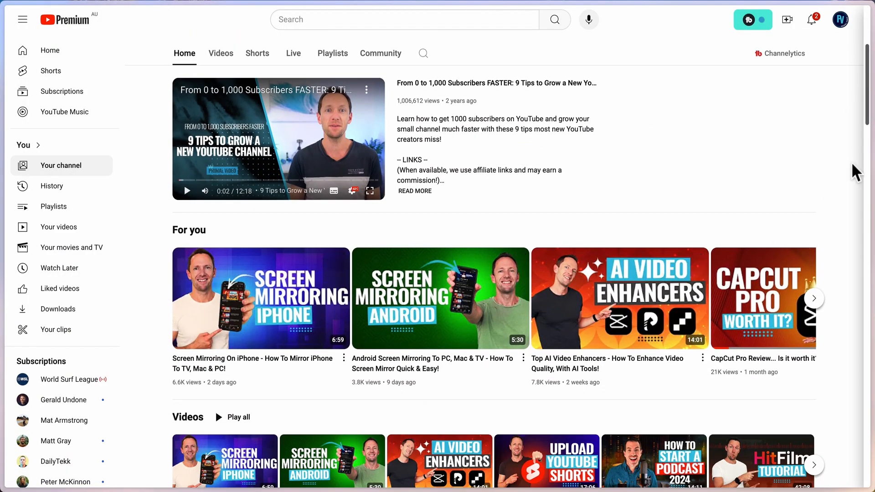
left_click_drag(867, 109, 867, 156)
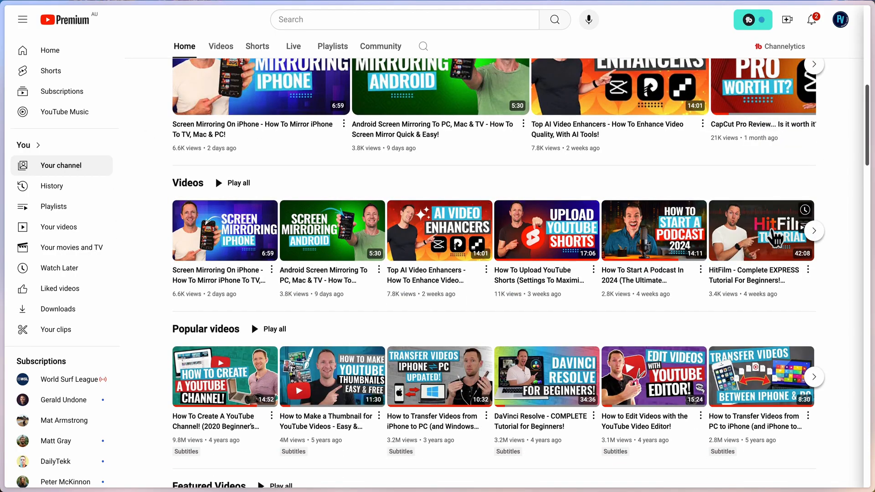
mouse_move(775, 240)
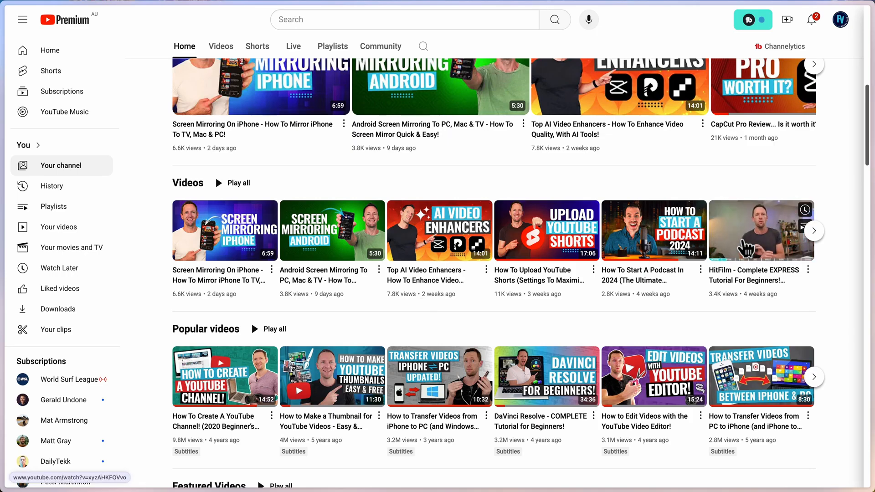
scroll(202, 309, "down", 5)
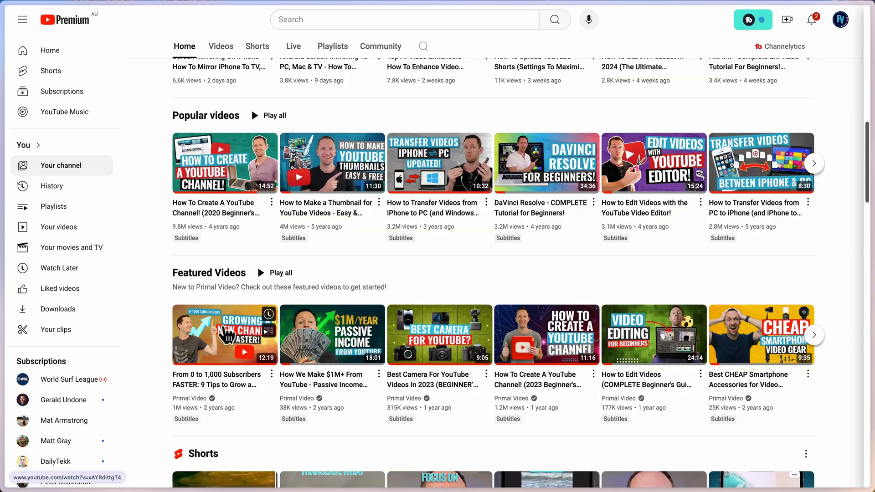
scroll(214, 348, "down", 3)
scroll(212, 351, "down", 1)
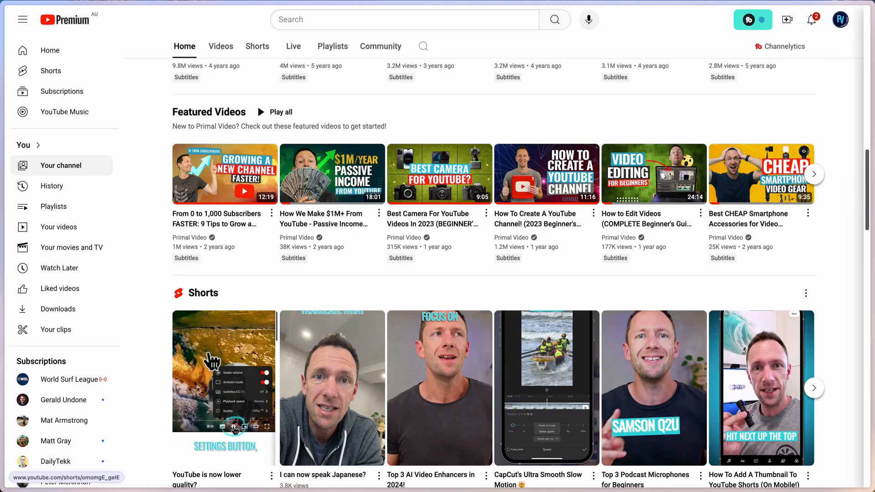
scroll(212, 363, "down", 6)
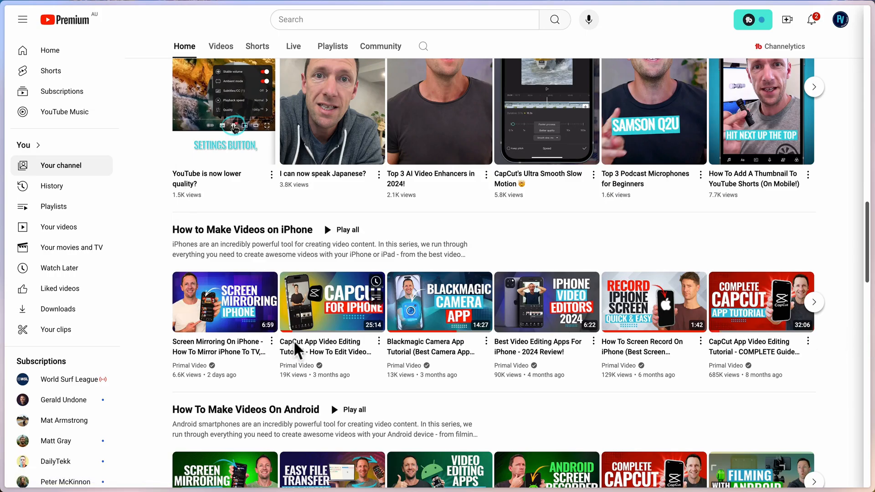
scroll(233, 333, "down", 2)
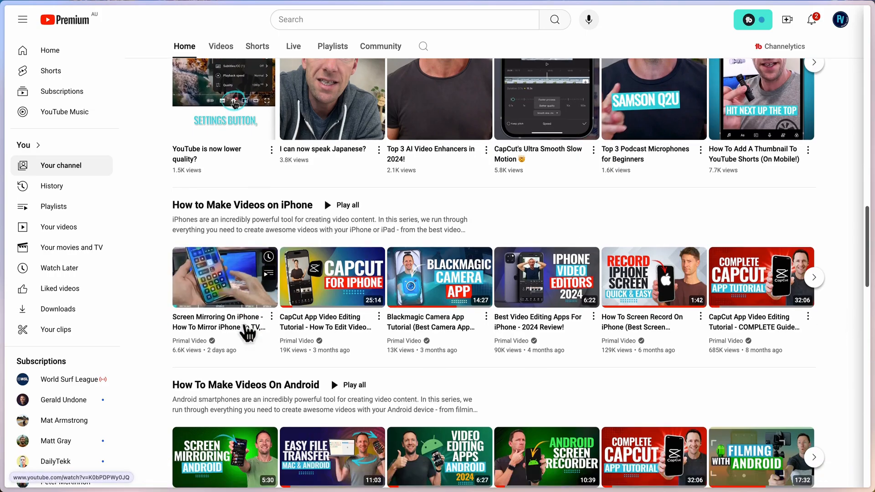
scroll(205, 225, "down", 3)
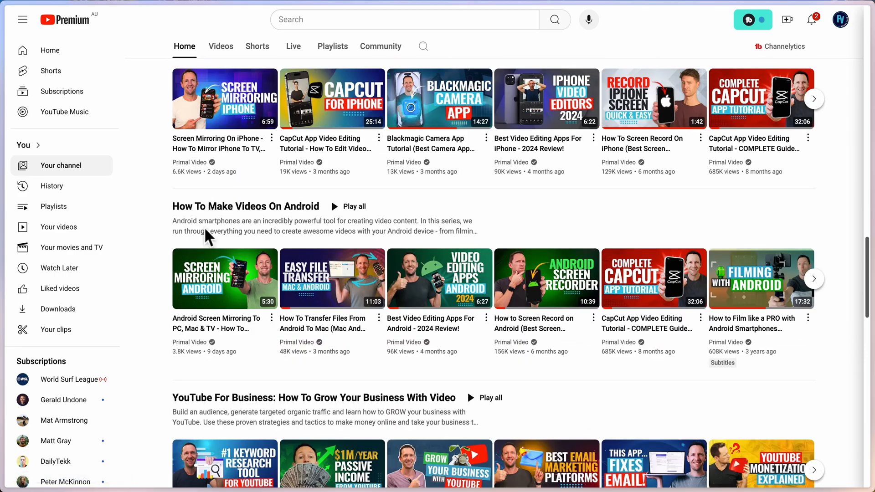
scroll(203, 228, "down", 2)
scroll(209, 256, "down", 1)
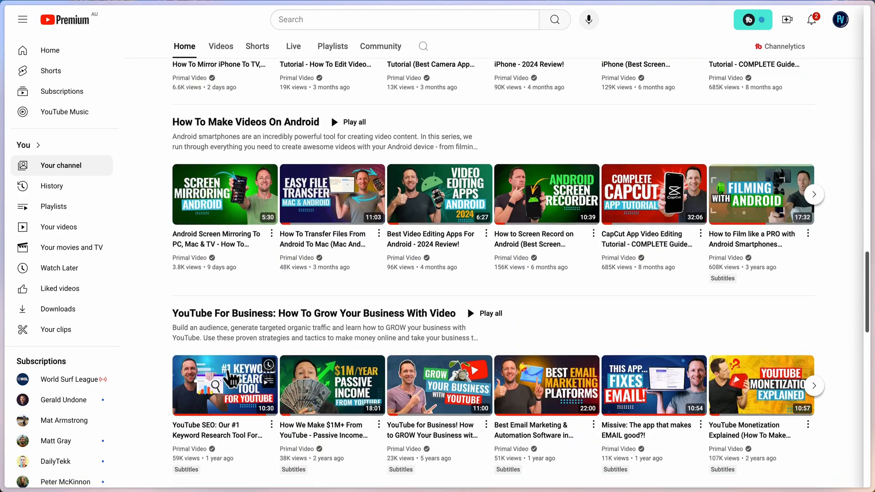
scroll(446, 299, "down", 7)
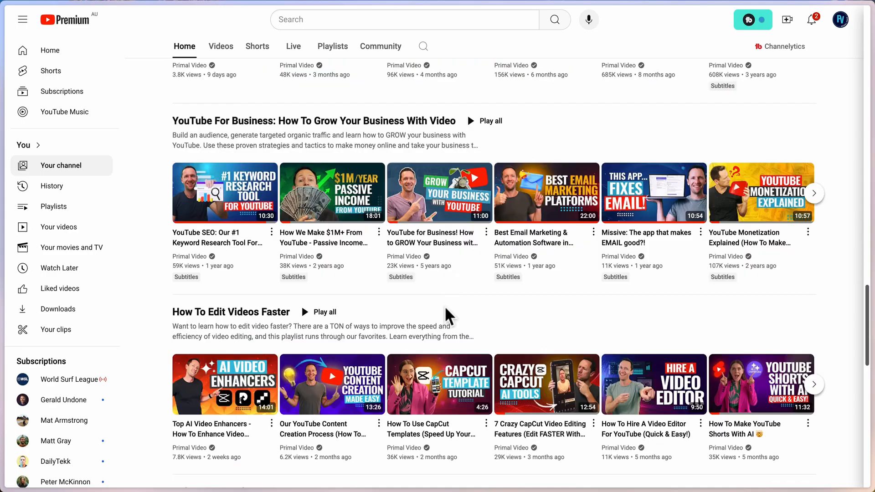
scroll(280, 340, "down", 7)
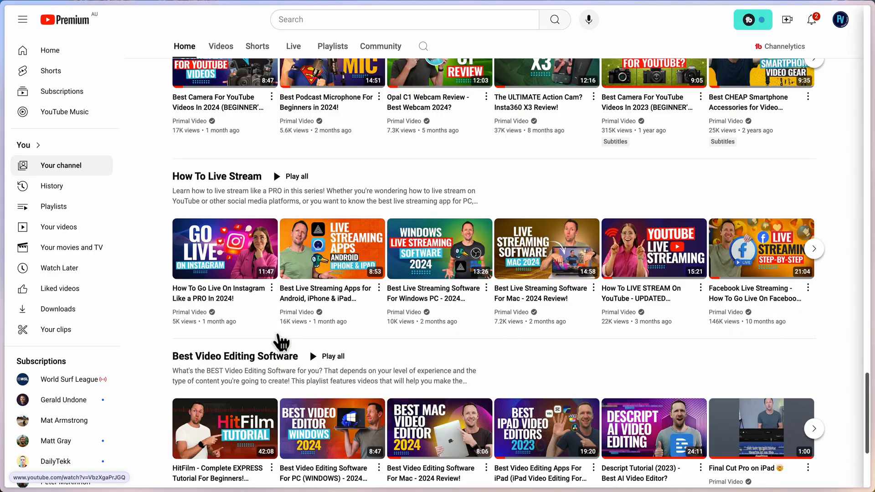
mouse_move(276, 323)
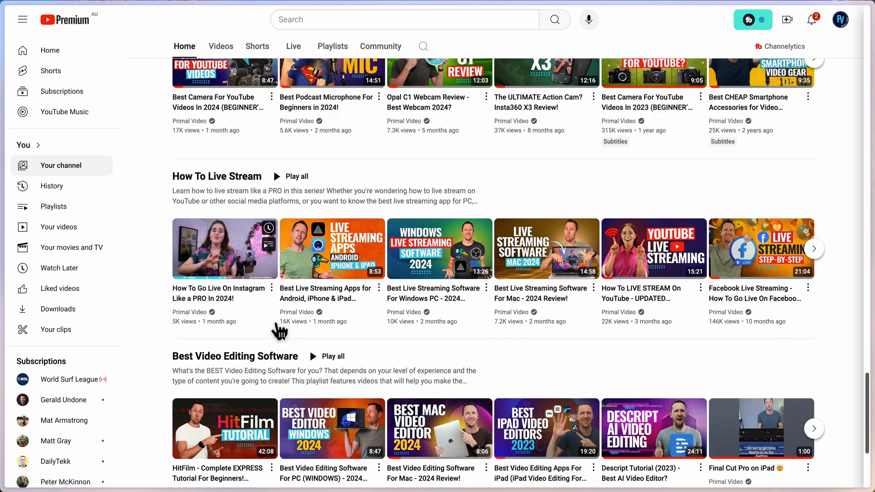
Open the channel's full list of playlists and look through it.
scroll(277, 319, "up", 14)
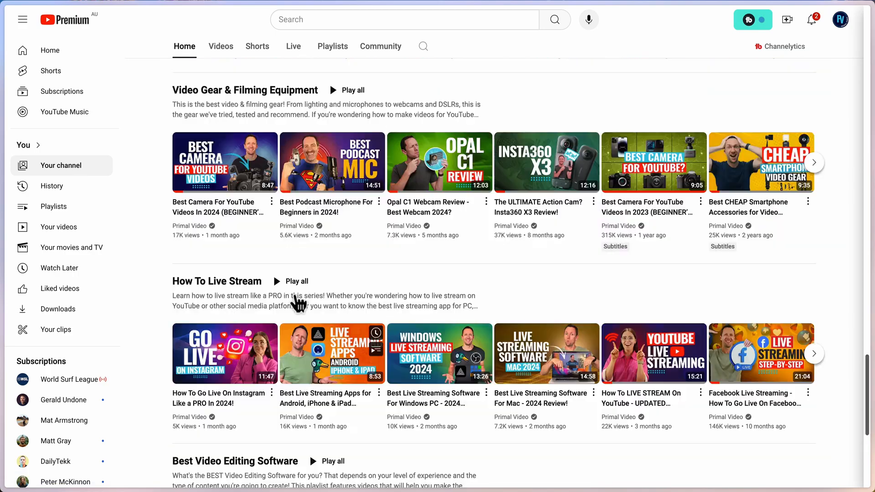
left_click(336, 54)
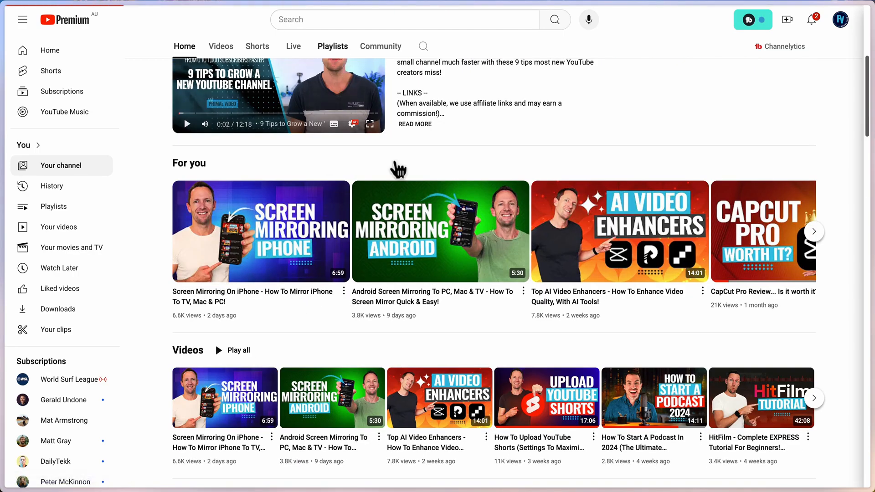
scroll(466, 300, "down", 4)
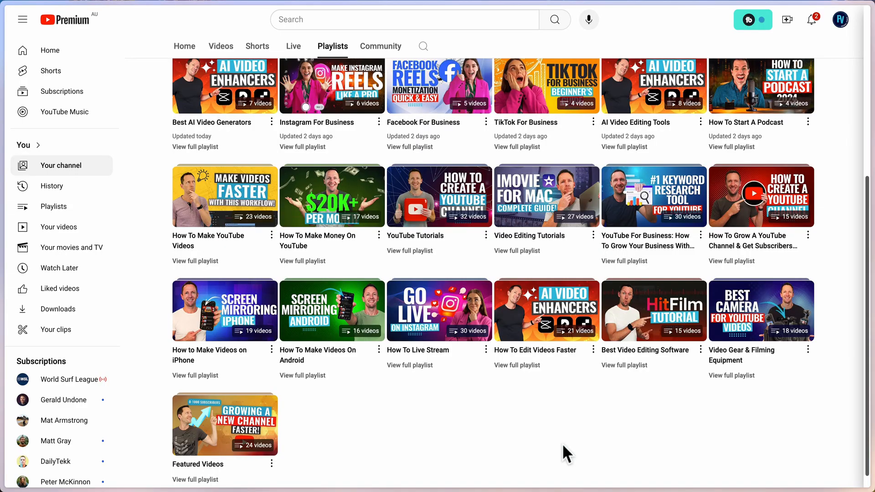
Switch to YouTube Studio and open the layout settings of the channel customisation.
left_click(841, 19)
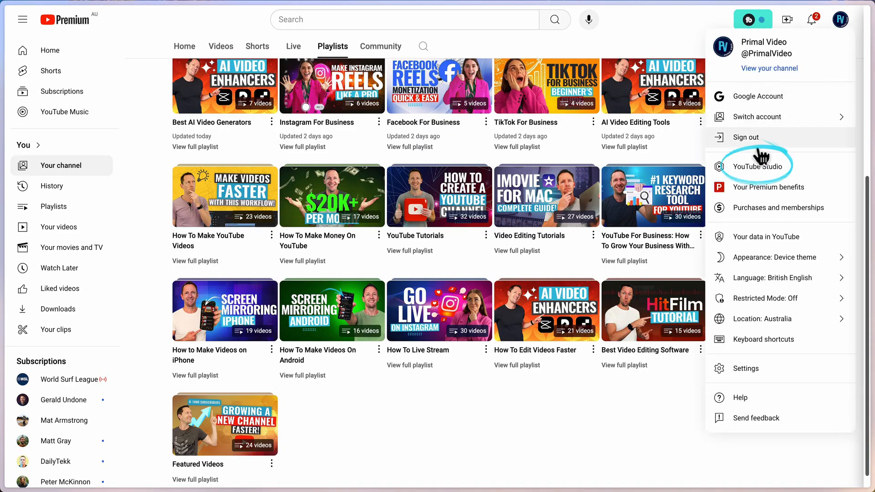
left_click(760, 167)
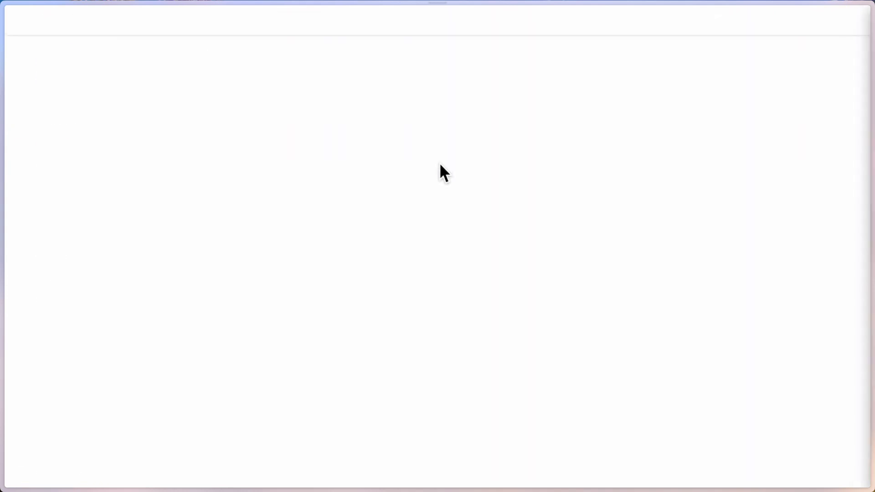
left_click(63, 303)
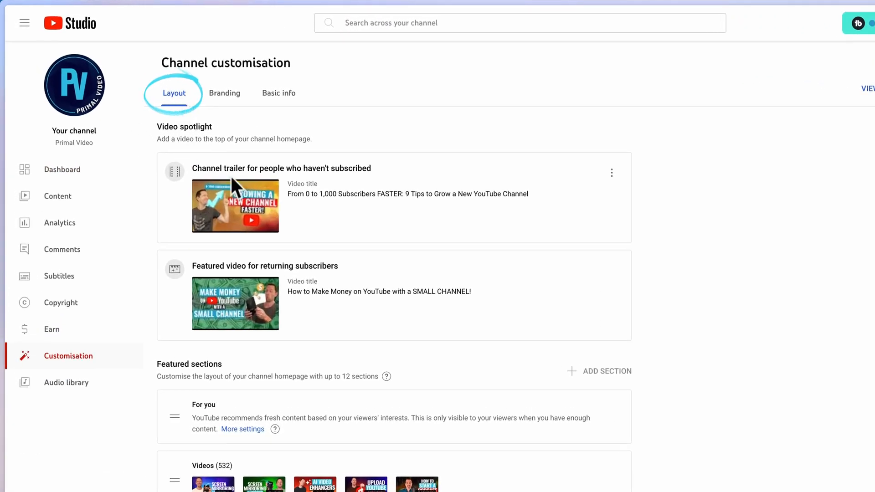
Examine the featured sections of the channel homepage layout, including the single-playlist sections and the option for adding a section.
scroll(336, 438, "down", 3)
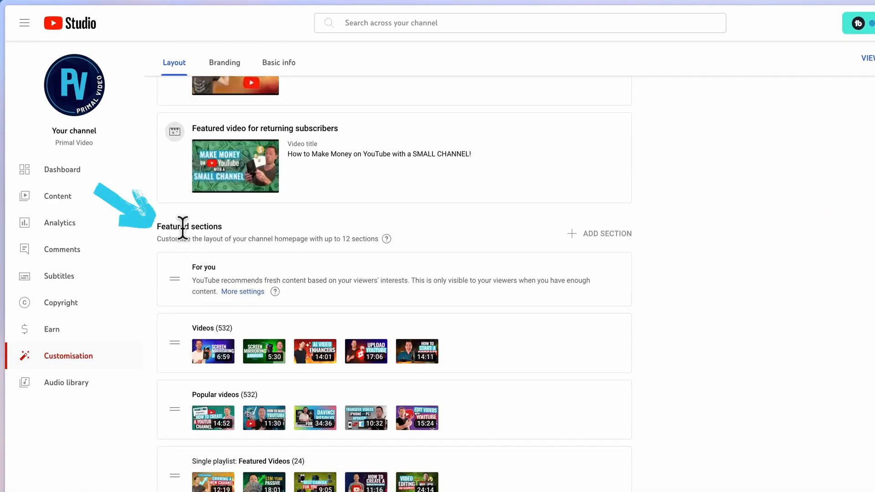
scroll(513, 309, "down", 1)
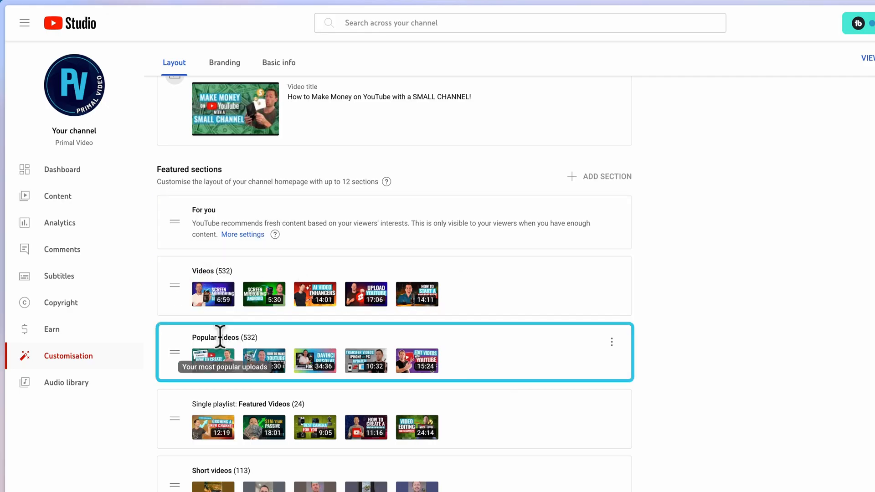
scroll(467, 383, "down", 3)
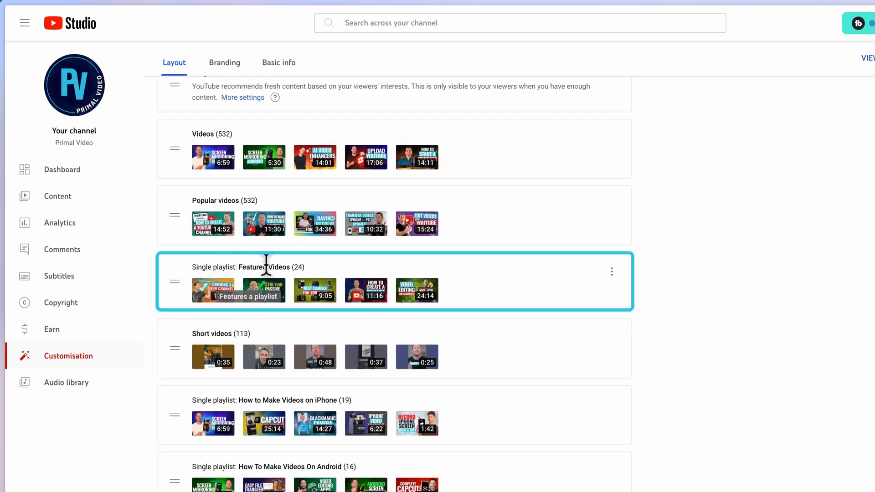
scroll(267, 266, "down", 2)
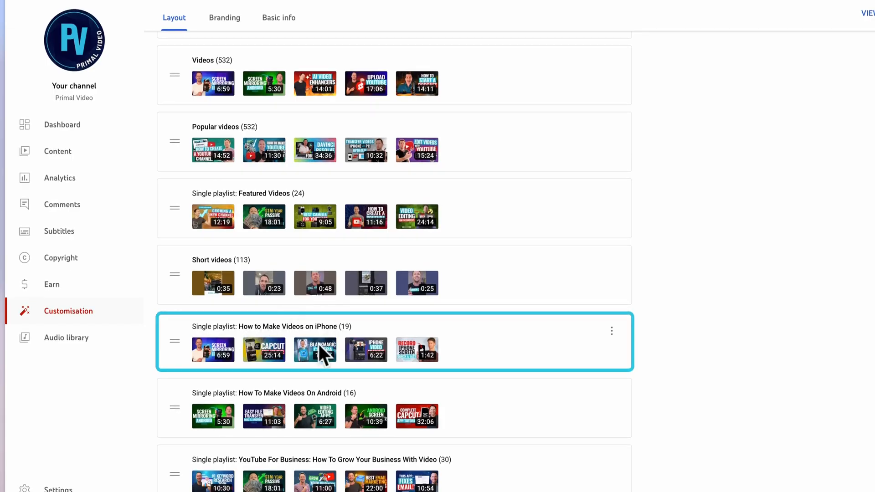
scroll(321, 408, "down", 10)
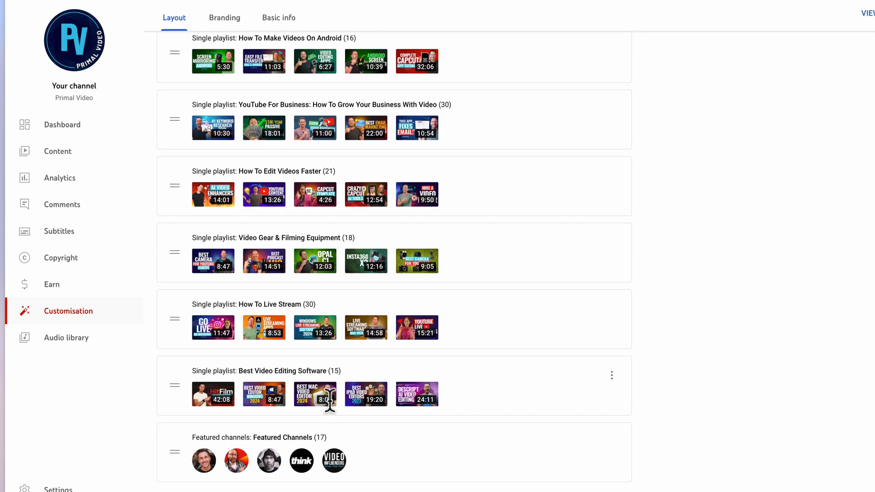
scroll(724, 361, "up", 15)
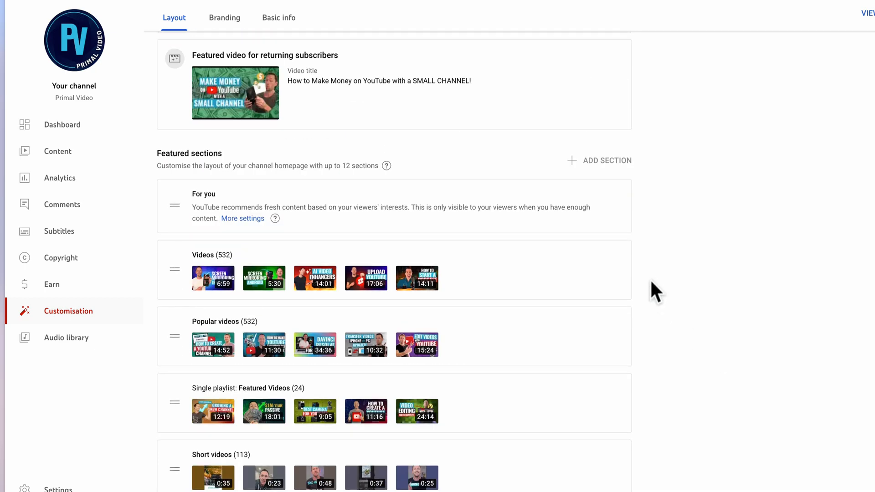
mouse_move(574, 162)
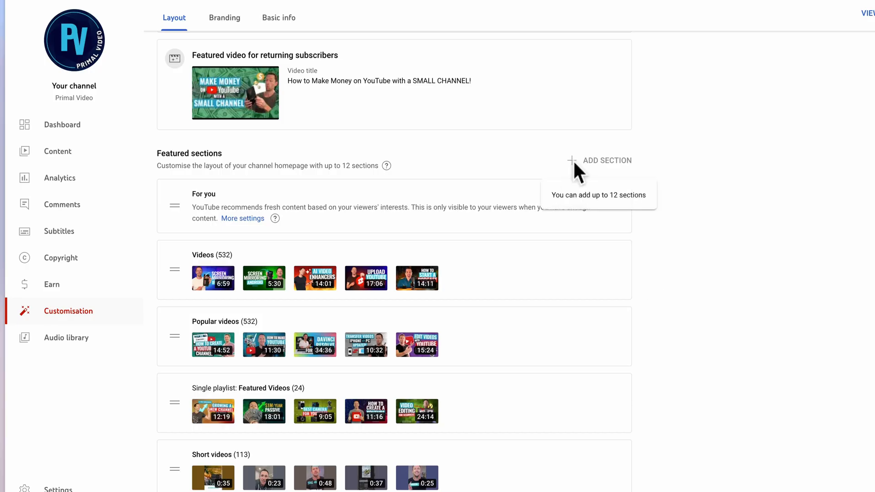
scroll(574, 329, "down", 1)
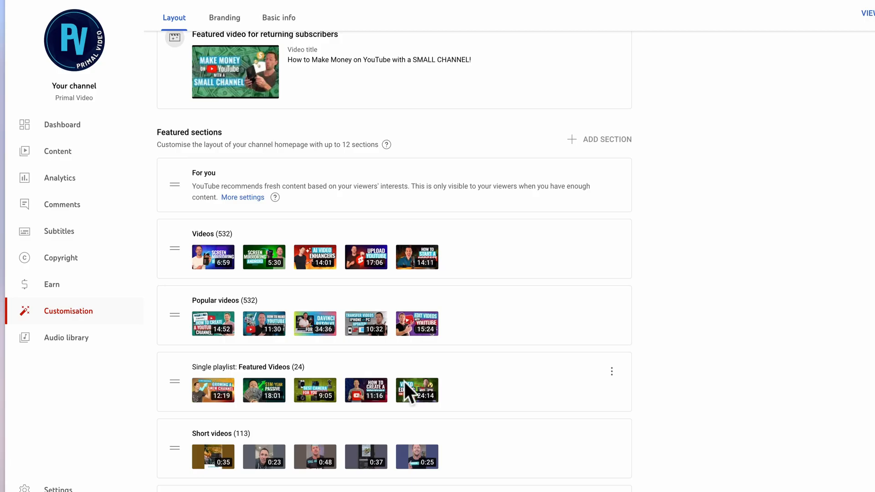
Remove the Featured Videos single-playlist section from the featured sections of the channel homepage layout.
left_click(612, 370)
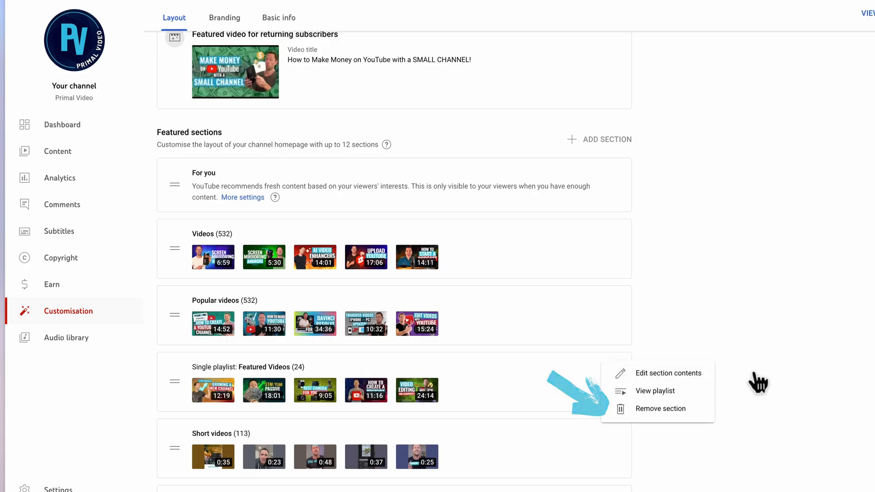
left_click(681, 409)
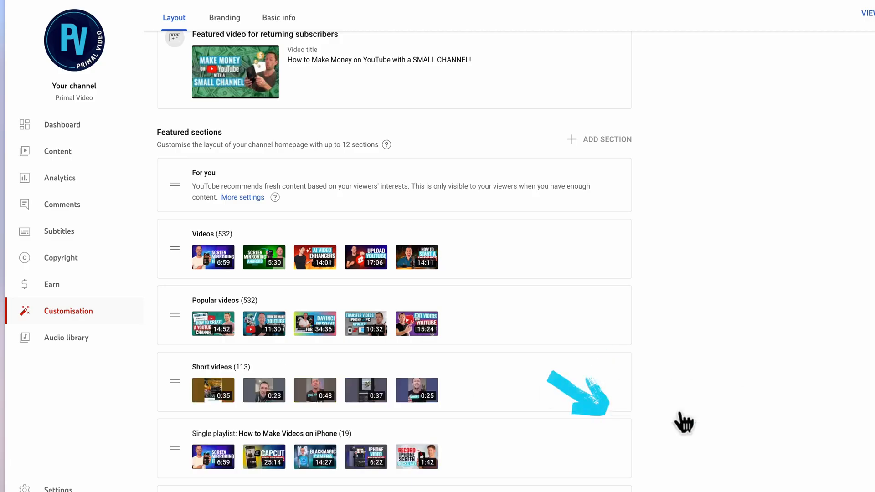
left_click(874, 15)
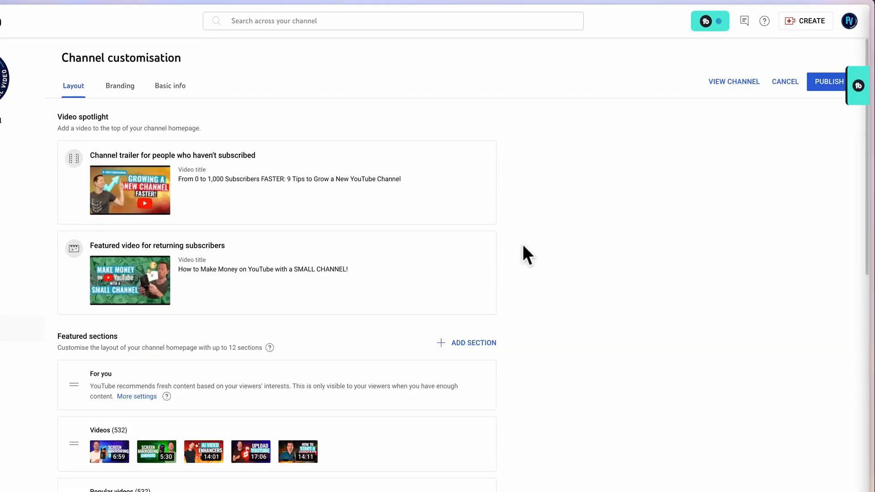
Add a single-playlist section to the channel homepage using the channel's own Featured Videos playlist.
left_click(470, 346)
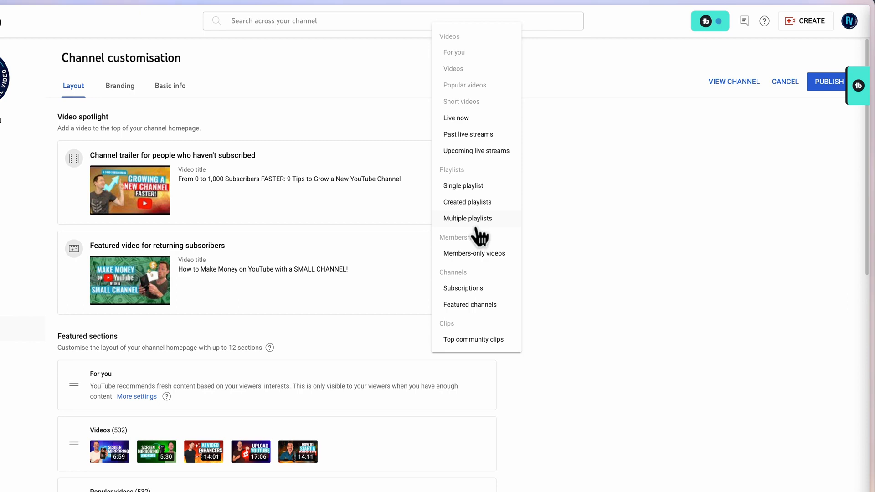
left_click(456, 187)
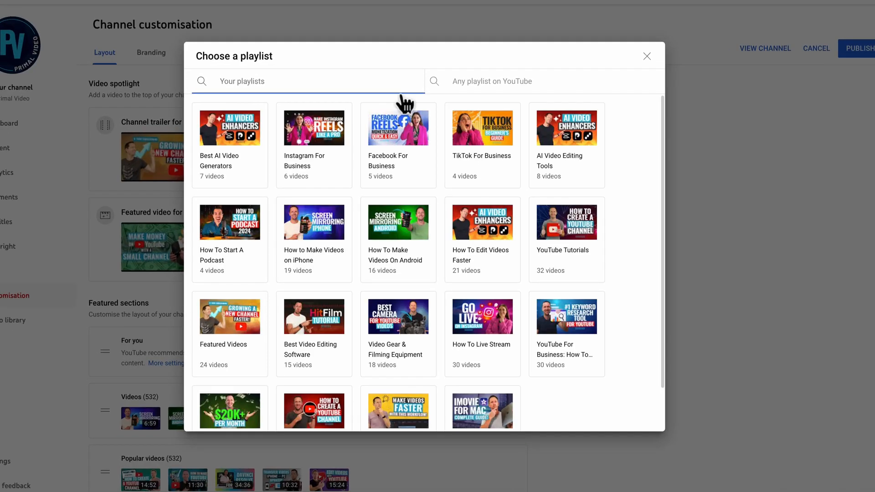
left_click(496, 78)
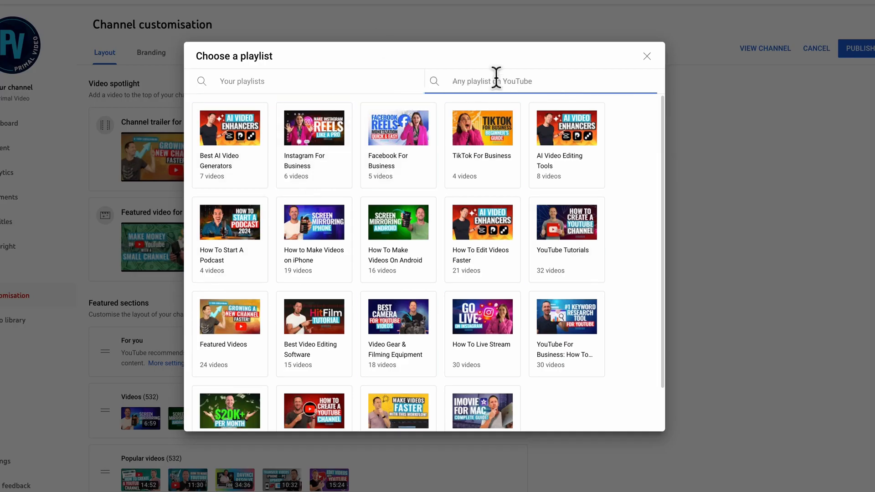
left_click(368, 84)
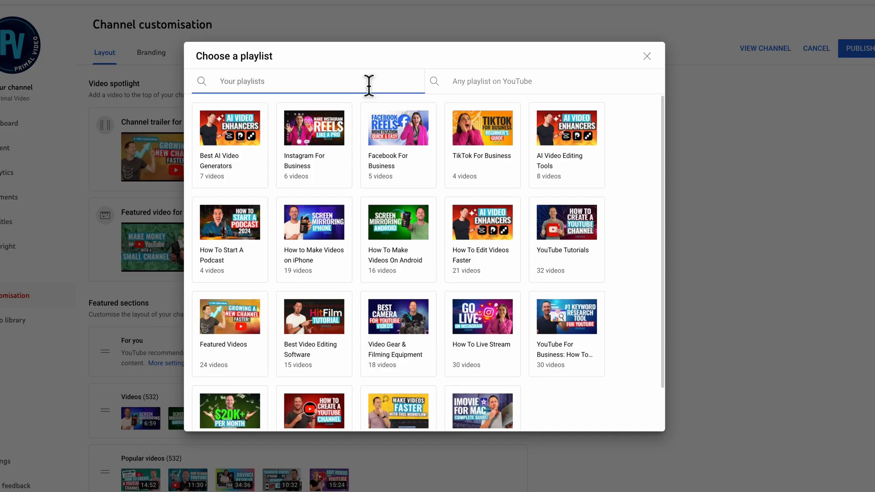
left_click(241, 323)
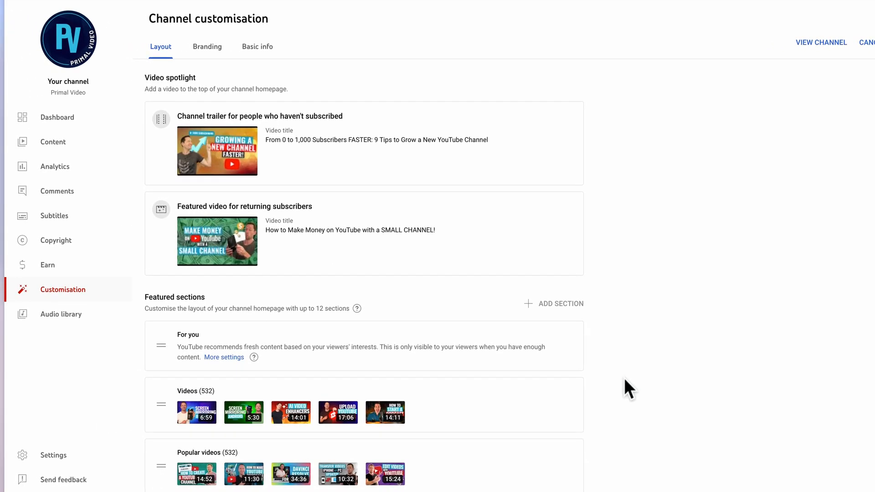
Move the added Featured Videos section up between Popular videos and Short videos, and publish the layout changes.
scroll(202, 454, "down", 15)
left_click_drag(161, 418, 164, 46)
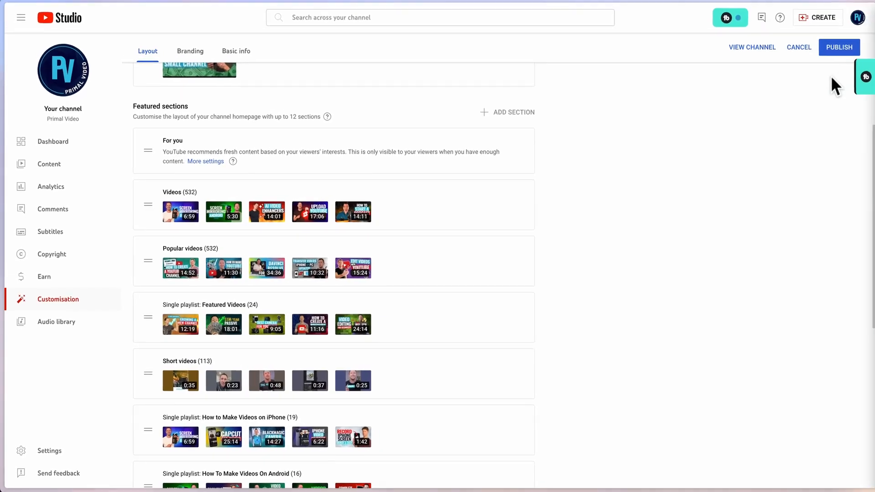
left_click(866, 34)
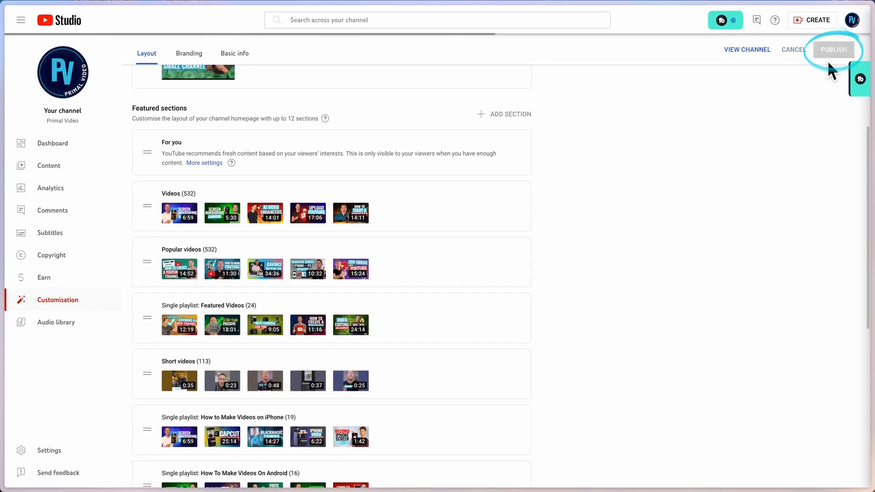